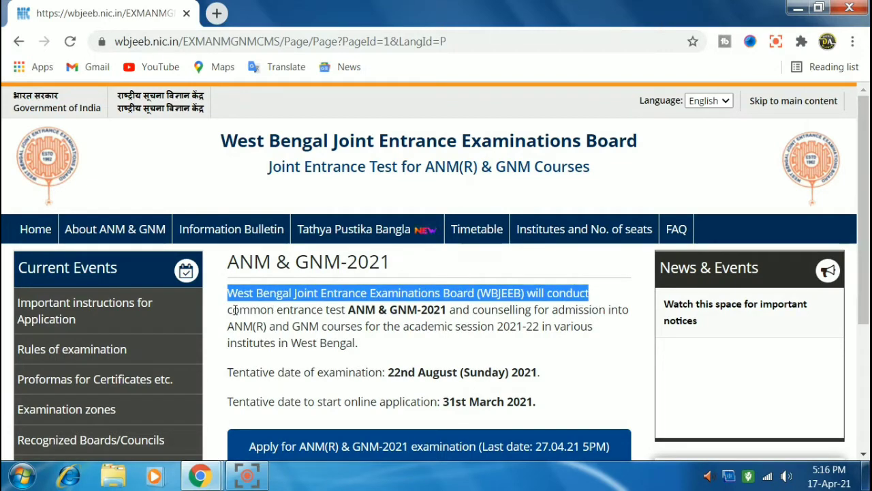
# Highlight the key dates, including the 22 August 2021 exam, then open the ANM & GNM-2021 application site.
pyautogui.moveTo(227, 311); pyautogui.dragTo(650, 325)
pyautogui.click(590, 332)
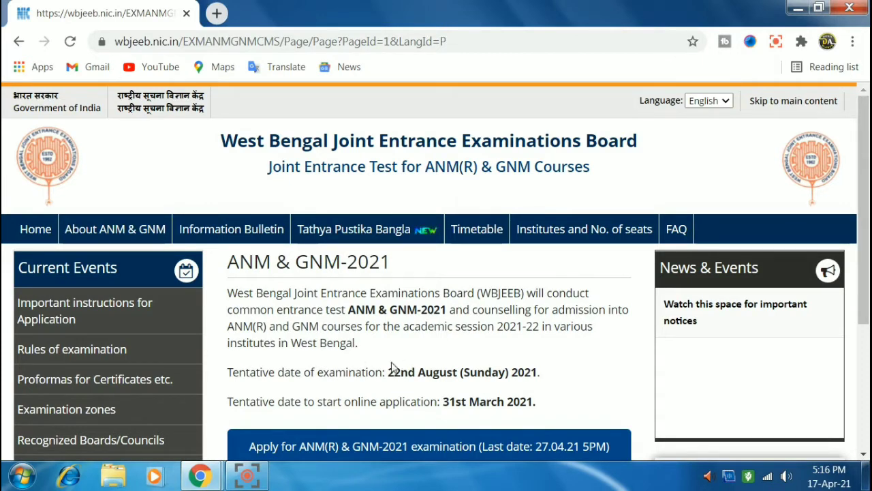
pyautogui.moveTo(389, 372); pyautogui.dragTo(538, 373)
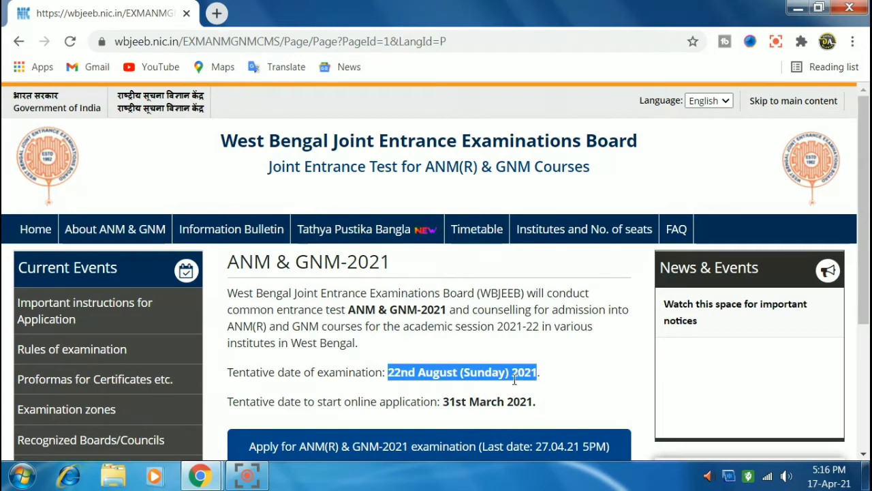
pyautogui.click(494, 390)
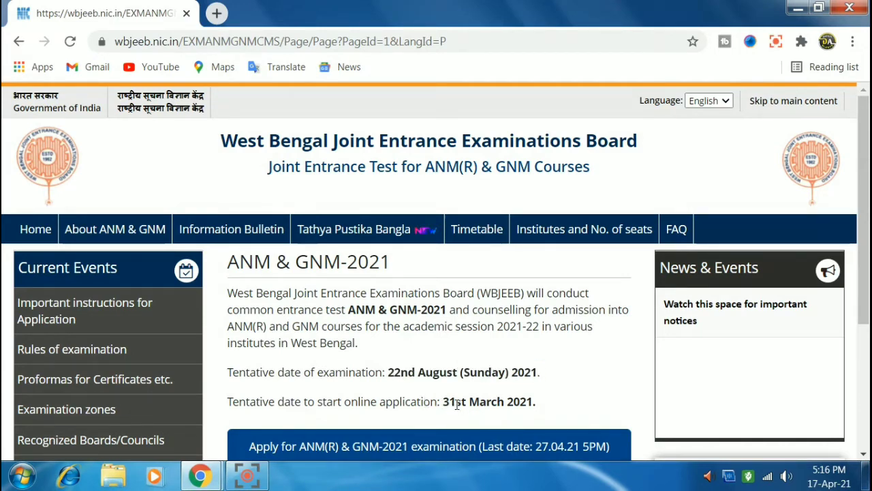
pyautogui.moveTo(449, 402); pyautogui.dragTo(500, 403)
pyautogui.click(501, 403)
pyautogui.scroll(-1, 504, 404)
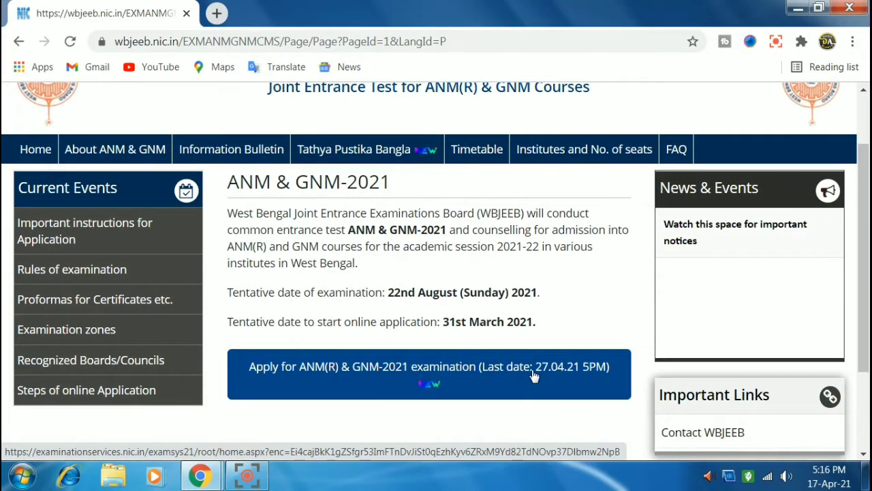
pyautogui.click(488, 368)
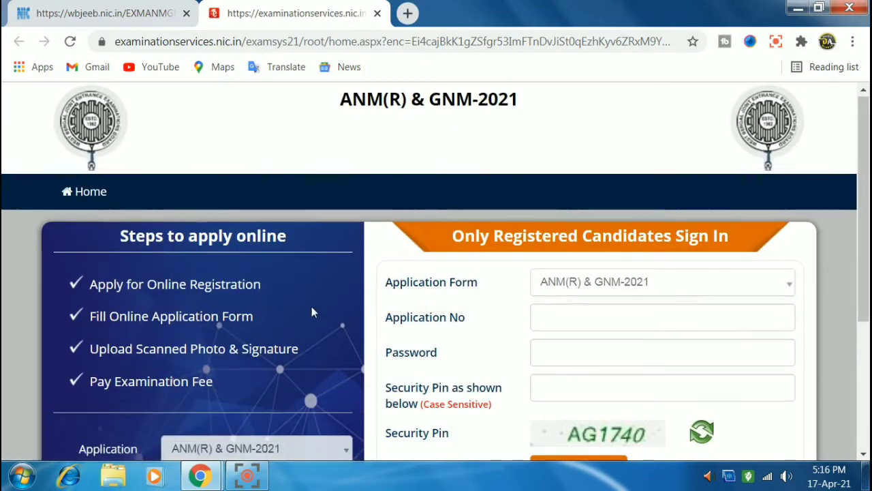
# Scroll down the sign-in page and start a New Registration.
pyautogui.scroll(-1, 312, 308)
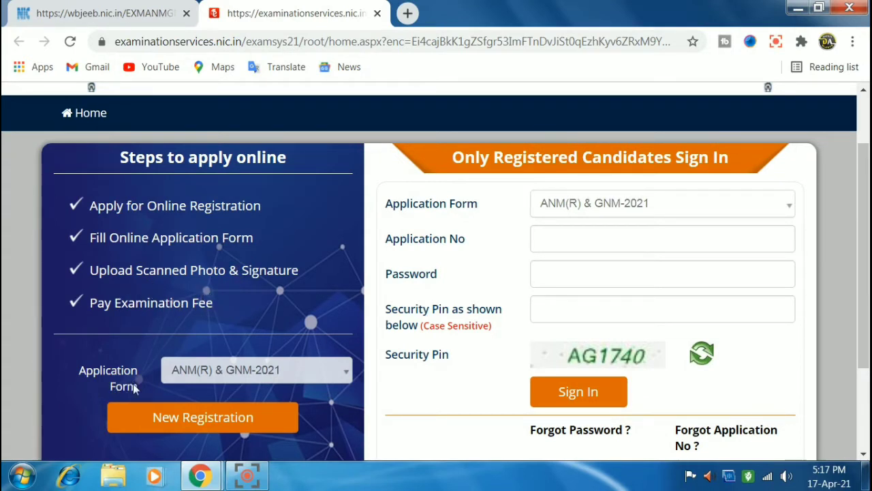
pyautogui.click(209, 423)
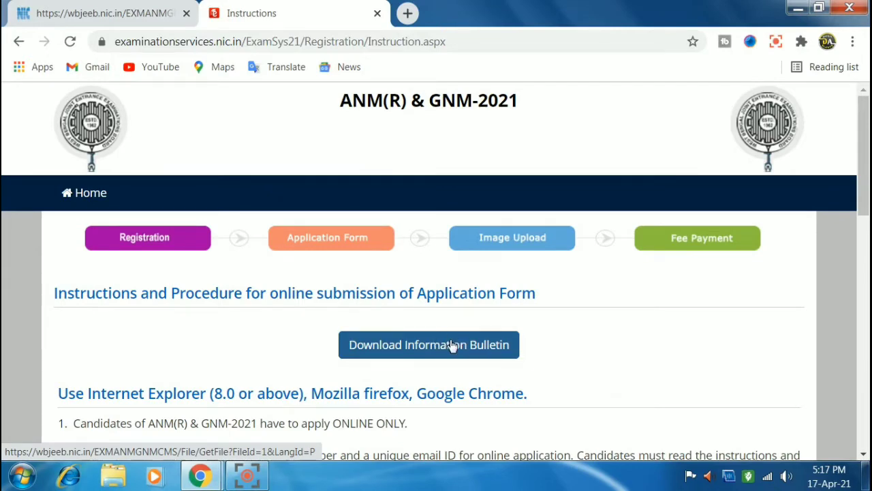
# Read through the instructions, accept the Information Bulletin declaration and proceed to the form.
pyautogui.scroll(-1, 455, 345)
pyautogui.scroll(-2, 421, 372)
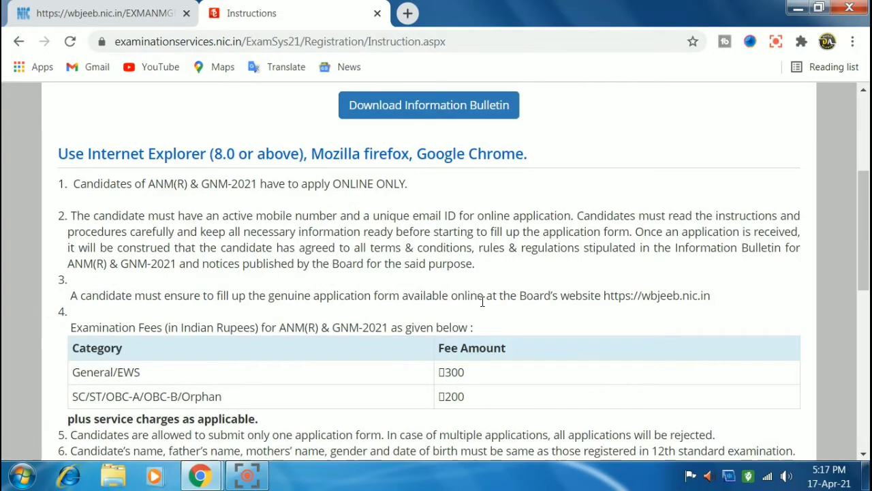
pyautogui.scroll(-1, 496, 336)
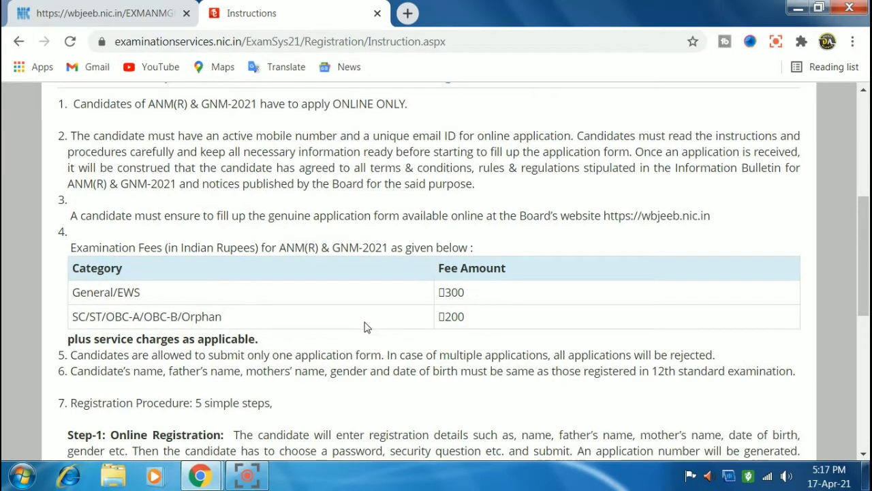
pyautogui.scroll(-2, 477, 321)
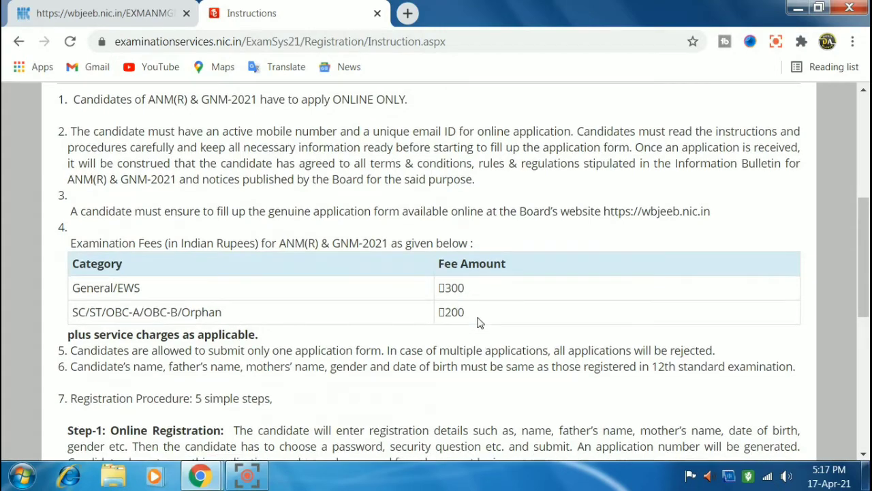
pyautogui.scroll(-4, 334, 320)
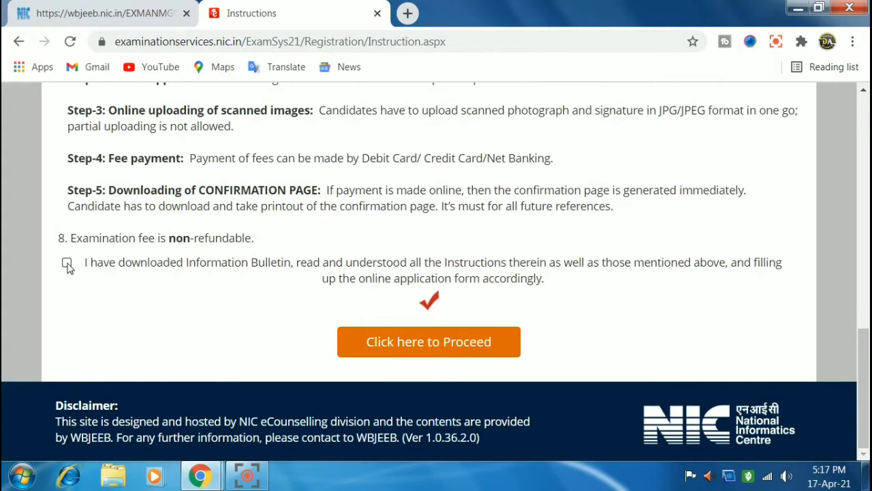
pyautogui.click(67, 263)
pyautogui.click(446, 343)
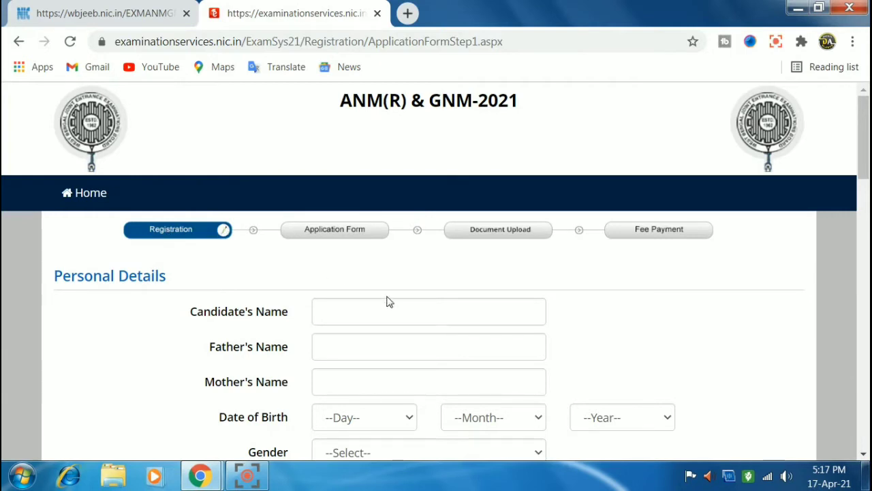
# Fill in the candidate's, father's and mother's name fields.
pyautogui.scroll(-2, 383, 297)
pyautogui.click(334, 150)
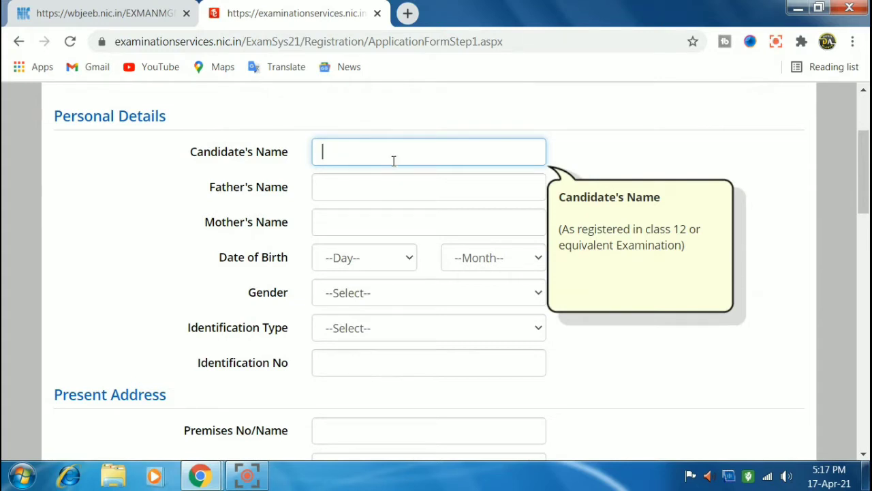
pyautogui.click(363, 187)
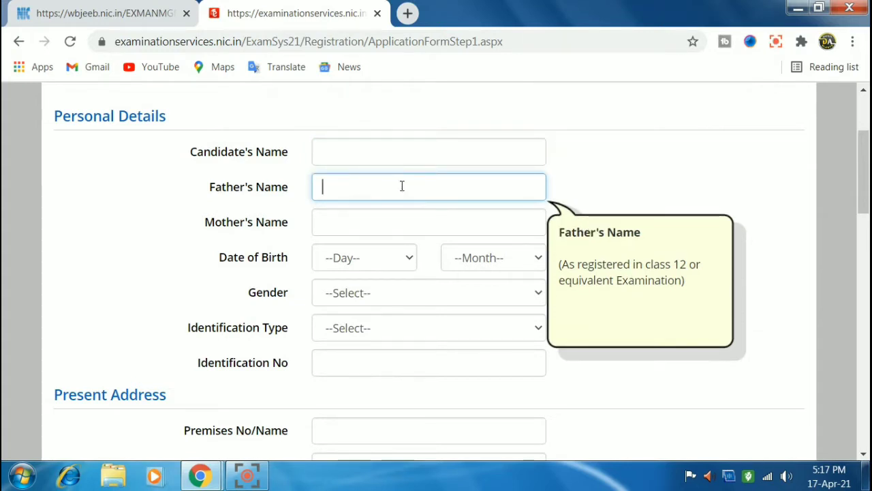
pyautogui.click(362, 228)
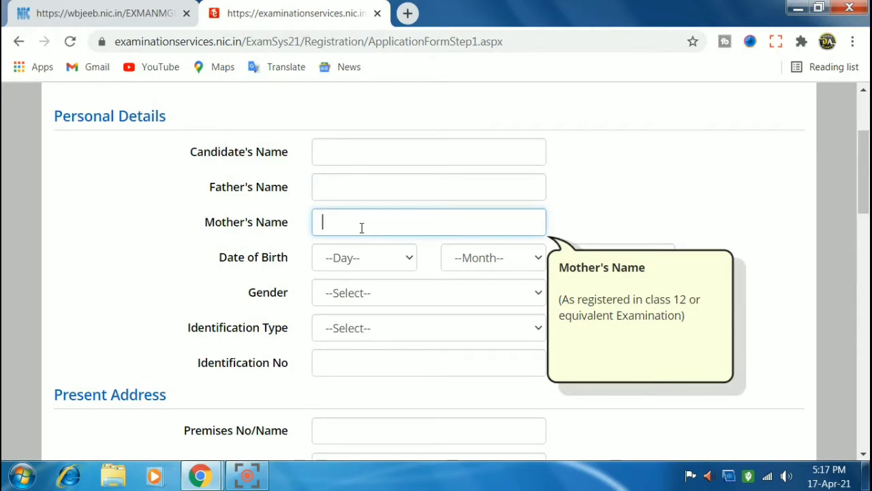
pyautogui.click(391, 259)
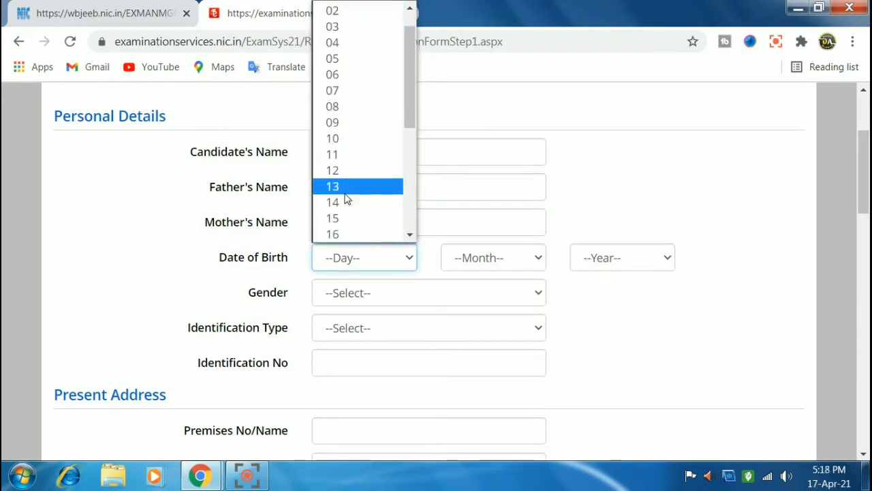
pyautogui.scroll(-5, 346, 200)
pyautogui.click(348, 138)
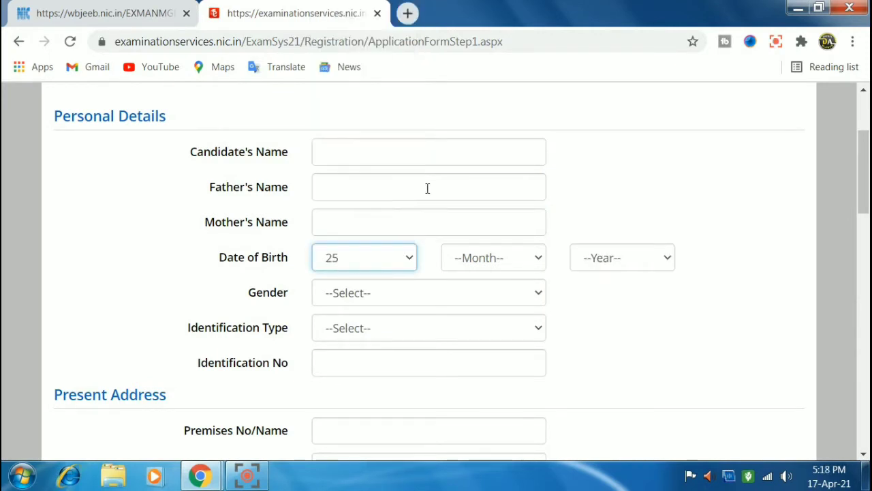
pyautogui.click(516, 256)
pyautogui.click(503, 233)
pyautogui.click(632, 258)
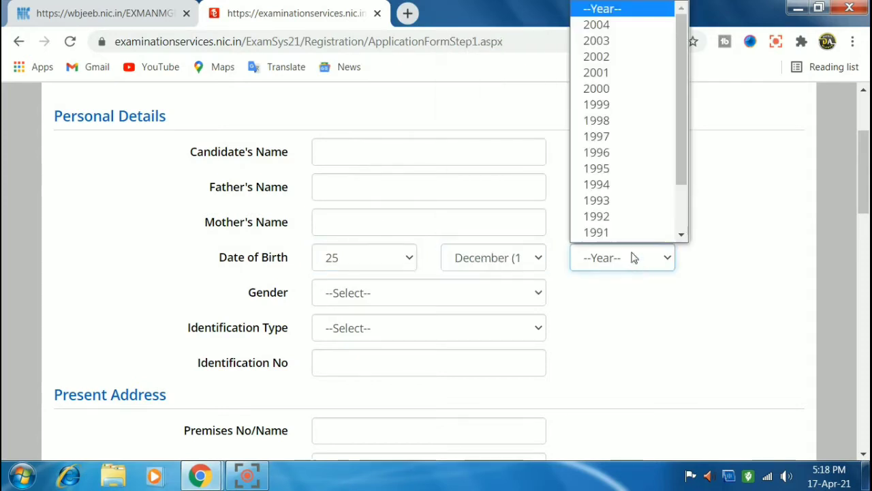
pyautogui.click(606, 72)
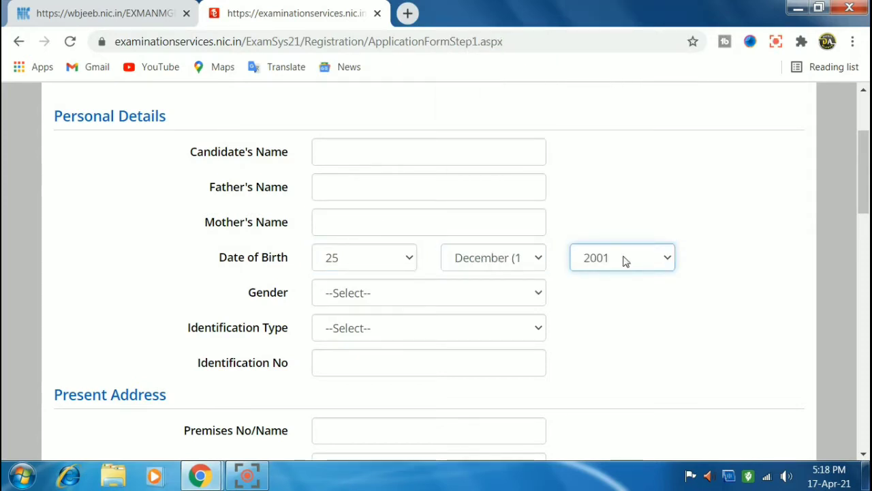
# Set gender to Male and identification type to 'Any Other Valid Govt Identity with photograph'.
pyautogui.click(469, 293)
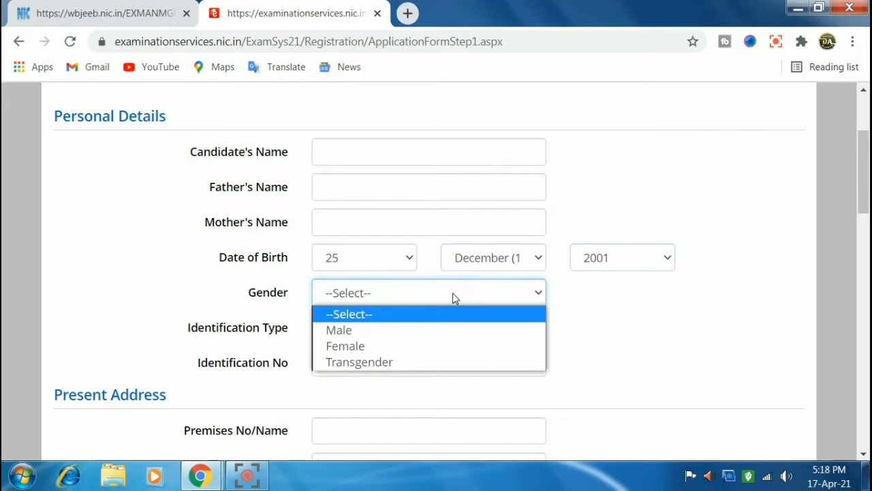
pyautogui.click(415, 331)
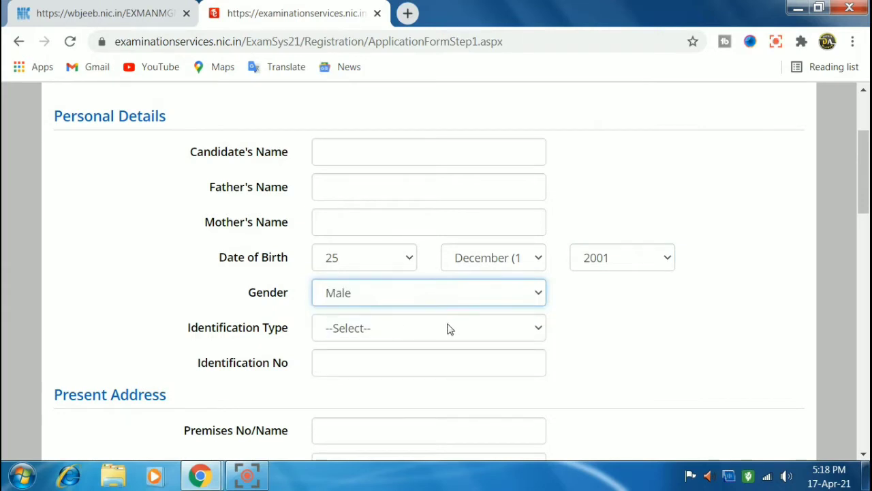
pyautogui.click(448, 329)
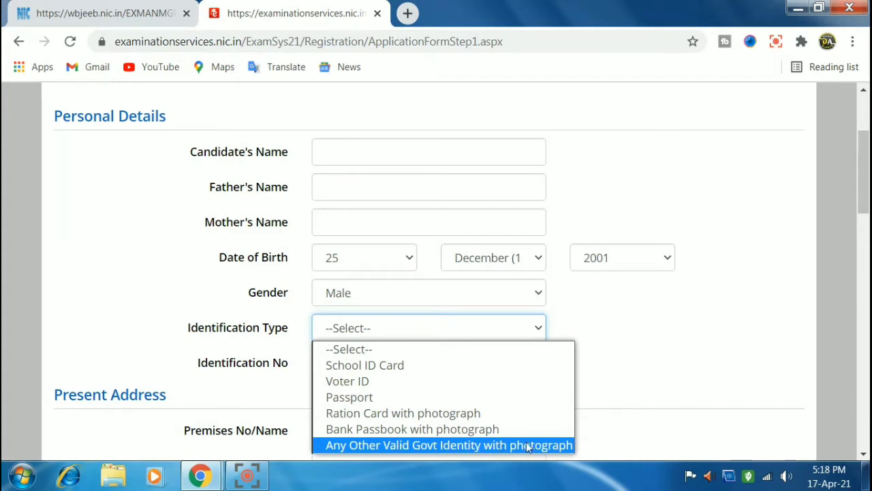
pyautogui.click(481, 445)
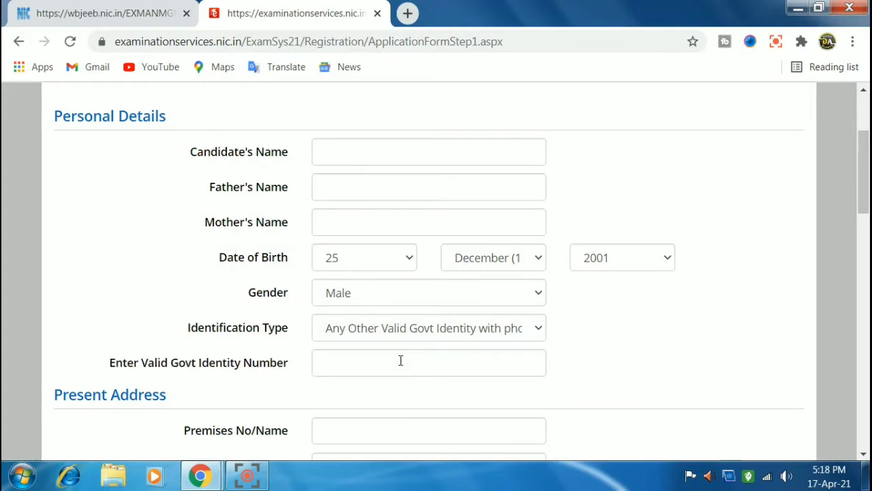
pyautogui.scroll(-4, 440, 365)
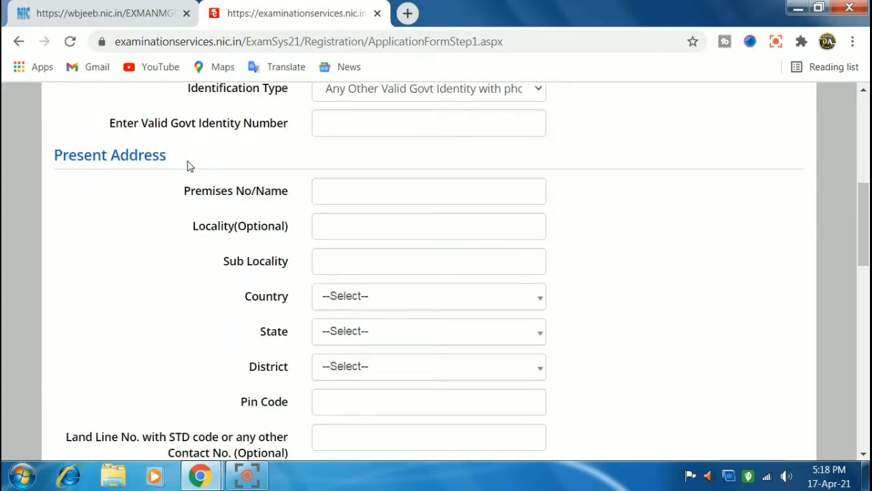
# Fill in premises, locality and sub-locality, and set the country to India.
pyautogui.scroll(-1, 241, 249)
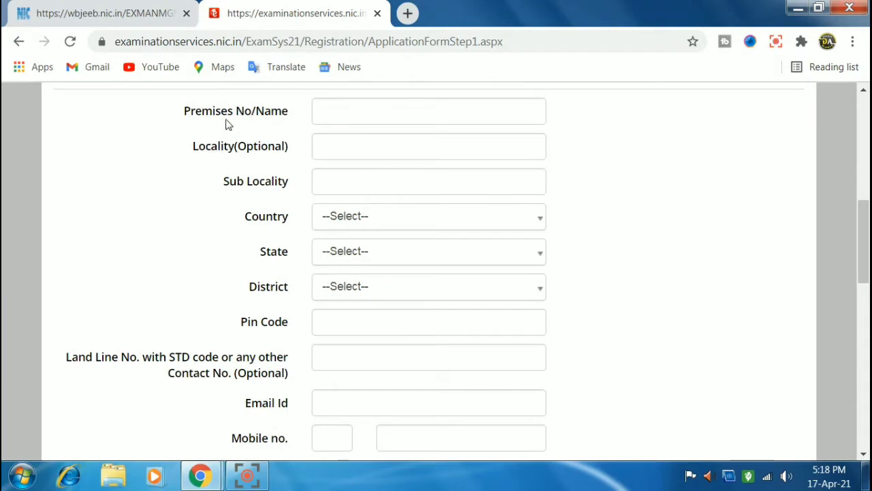
pyautogui.click(352, 113)
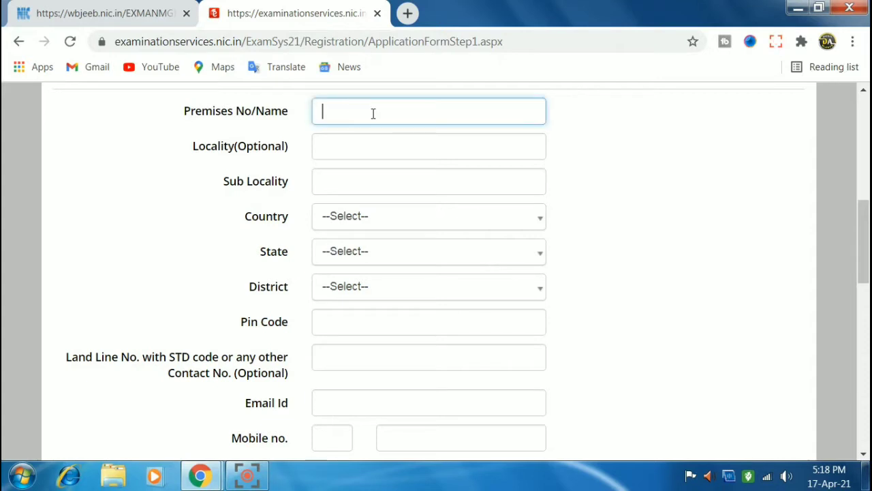
pyautogui.click(345, 154)
pyautogui.click(353, 176)
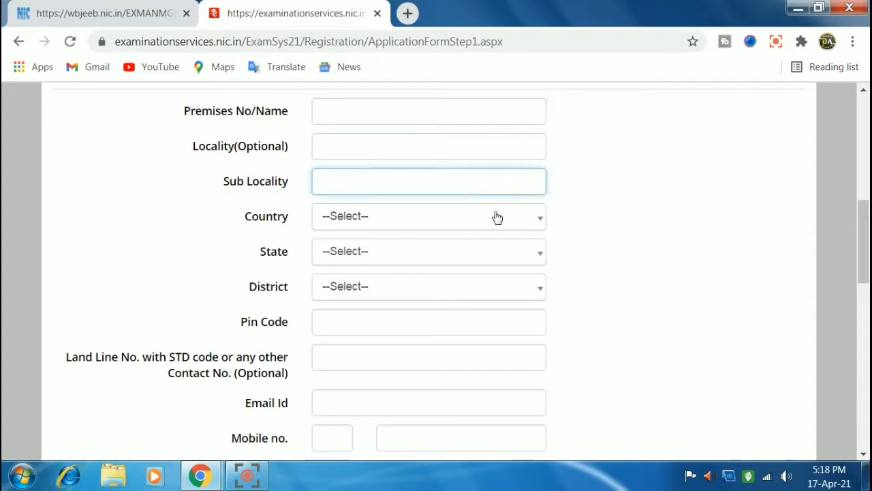
pyautogui.click(467, 224)
pyautogui.click(417, 287)
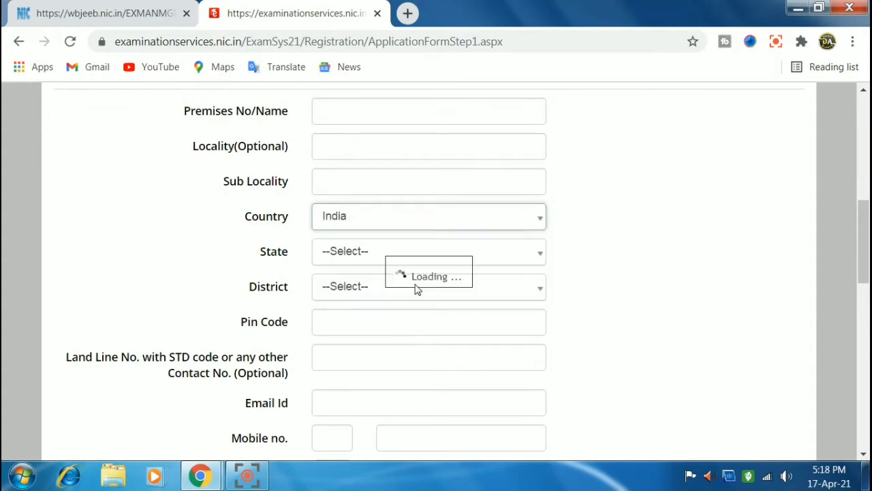
# Choose WEST BENGAL as the state and MALDA as the district.
pyautogui.click(361, 259)
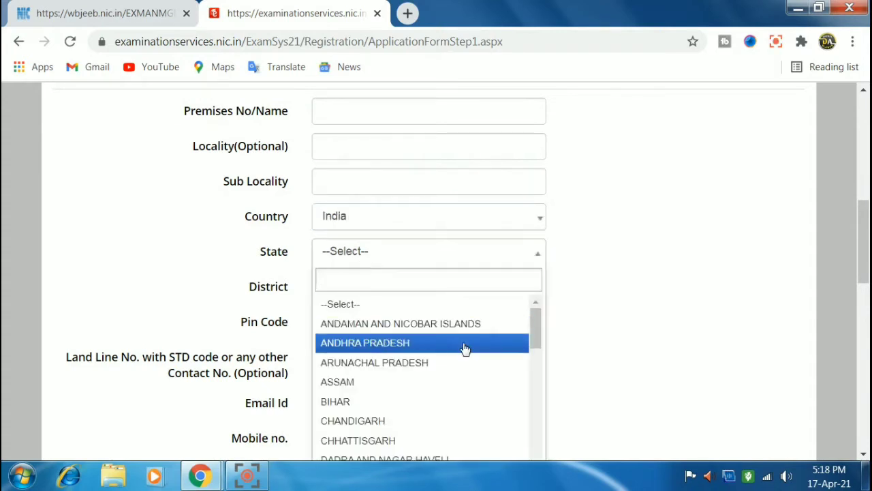
pyautogui.scroll(-2, 635, 355)
pyautogui.scroll(-8, 422, 293)
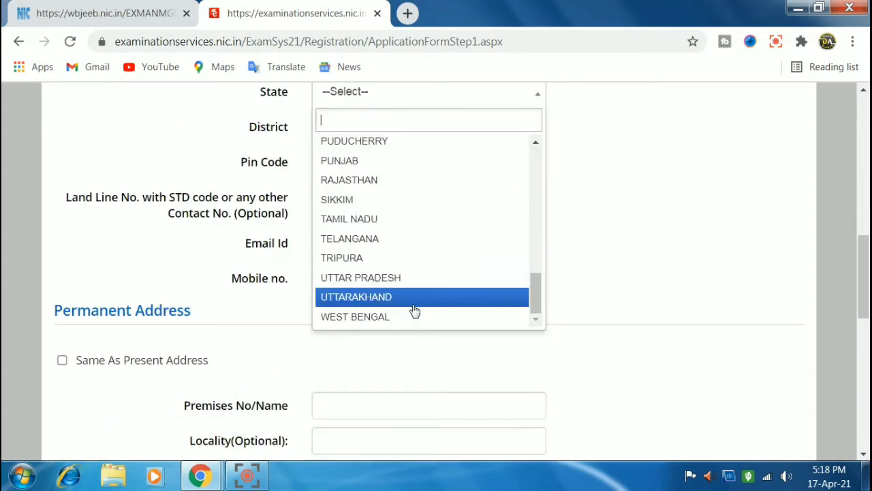
pyautogui.click(411, 312)
pyautogui.click(393, 134)
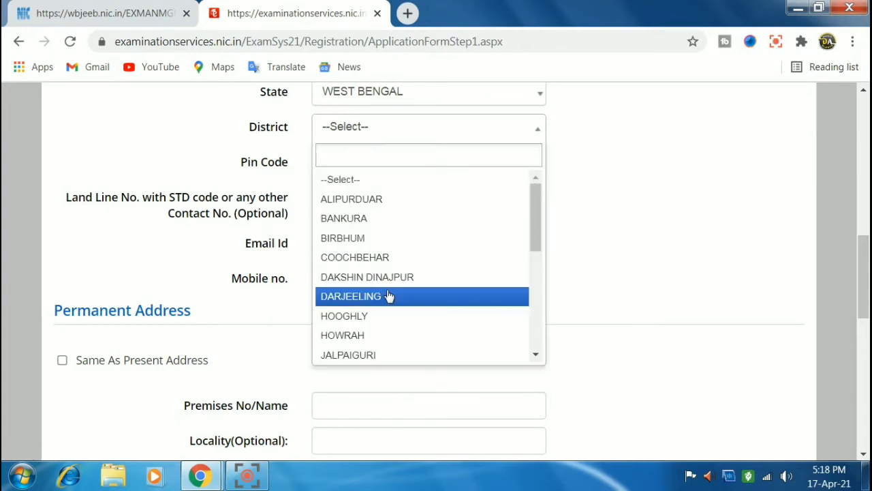
pyautogui.scroll(-2, 387, 313)
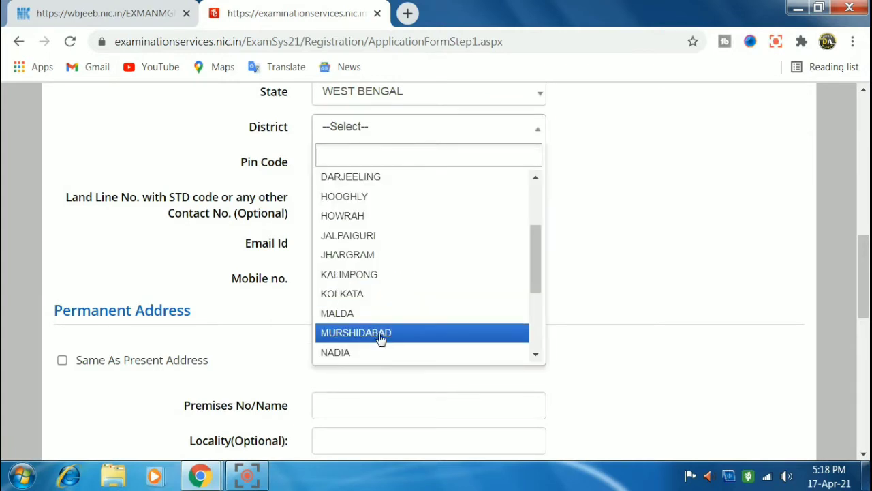
pyautogui.click(379, 315)
# Go through the pin code, landline, e-mail and mobile number fields.
pyautogui.click(374, 160)
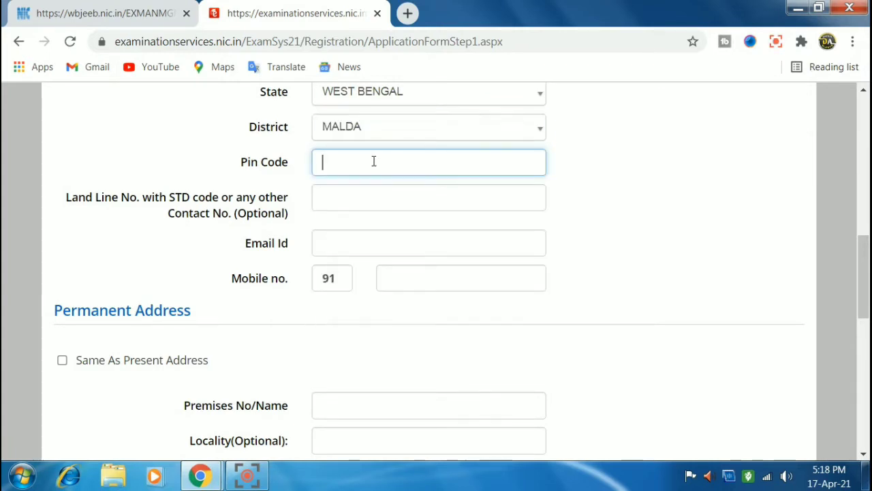
pyautogui.click(367, 201)
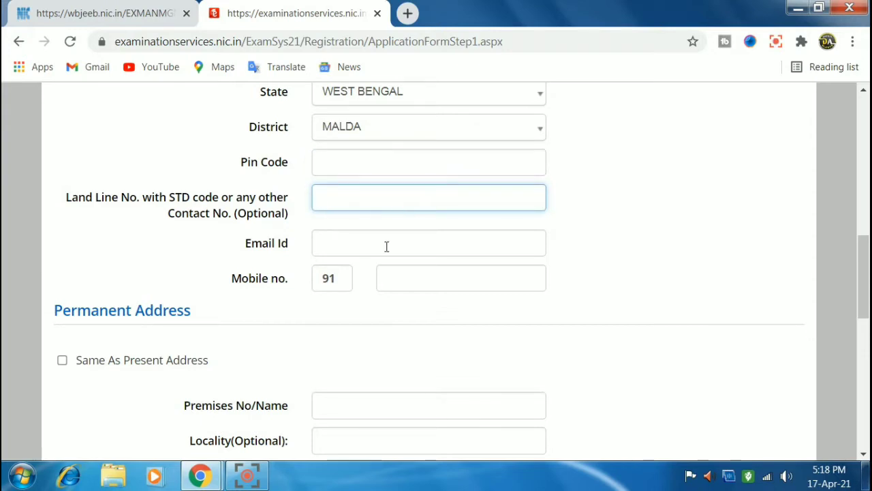
pyautogui.click(451, 253)
pyautogui.click(436, 273)
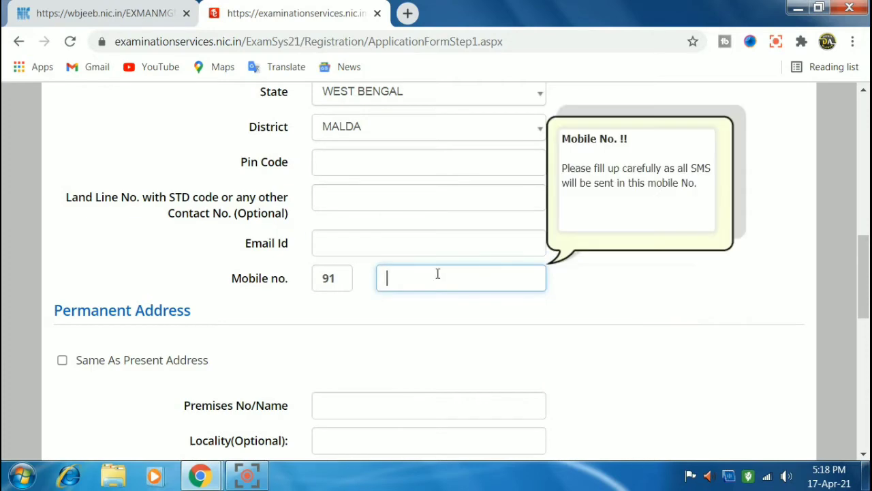
pyautogui.scroll(-3, 470, 279)
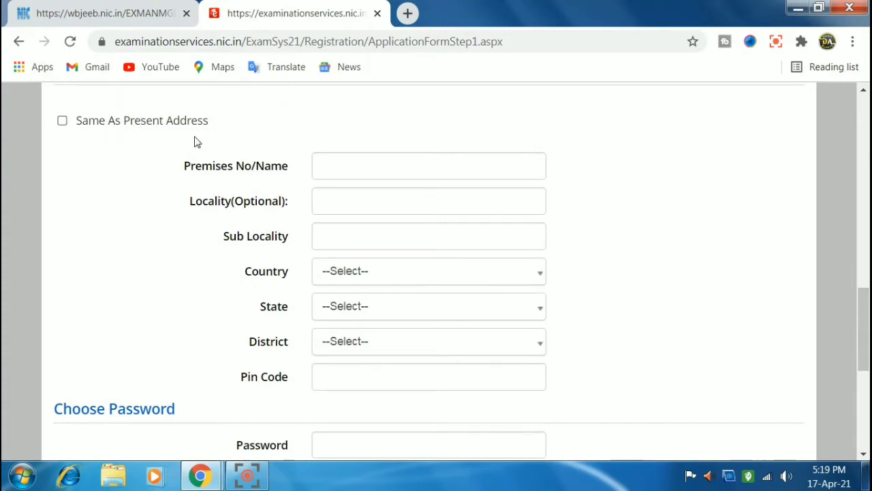
# Enter the account password and confirm it, following the 8-13 character rules.
pyautogui.click(373, 178)
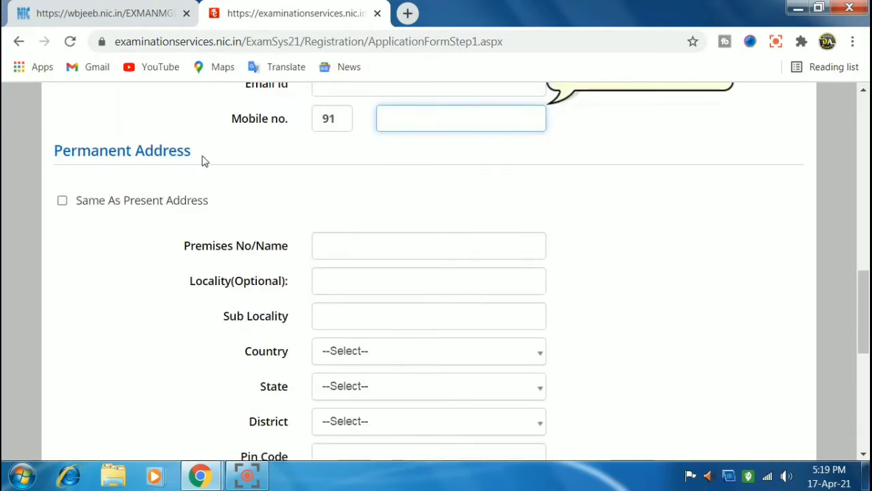
pyautogui.scroll(-2, 427, 368)
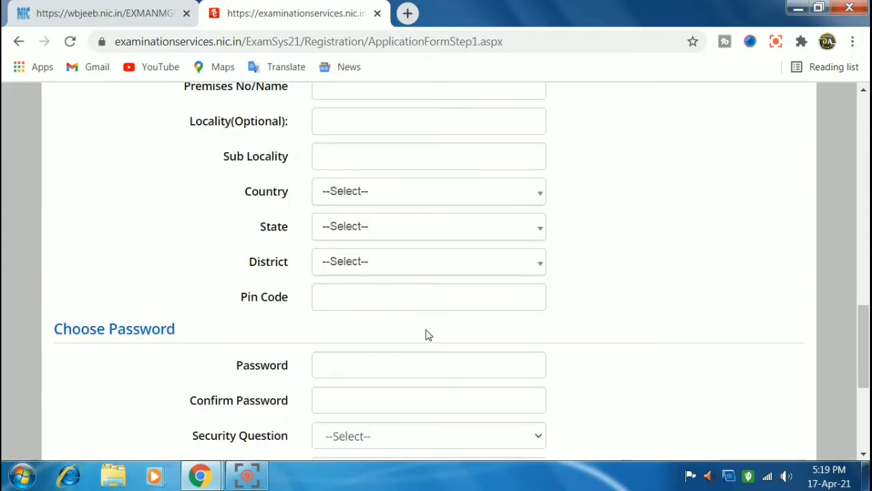
pyautogui.scroll(-2, 415, 327)
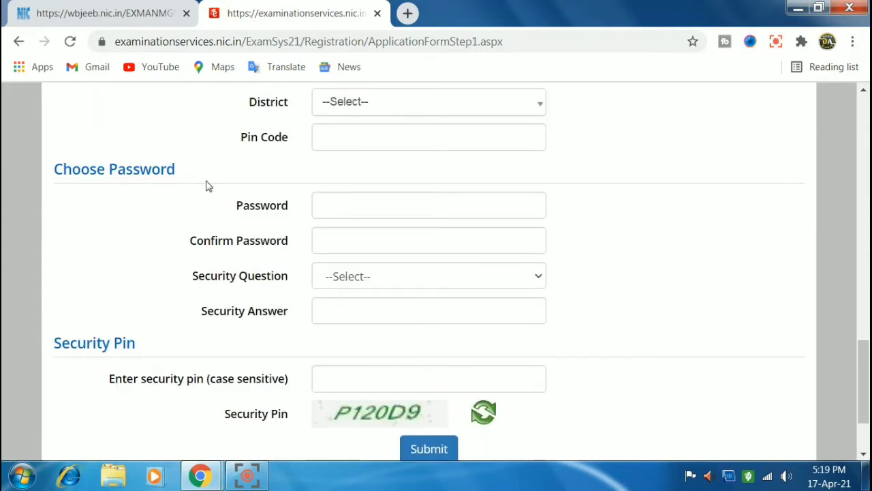
pyautogui.click(361, 206)
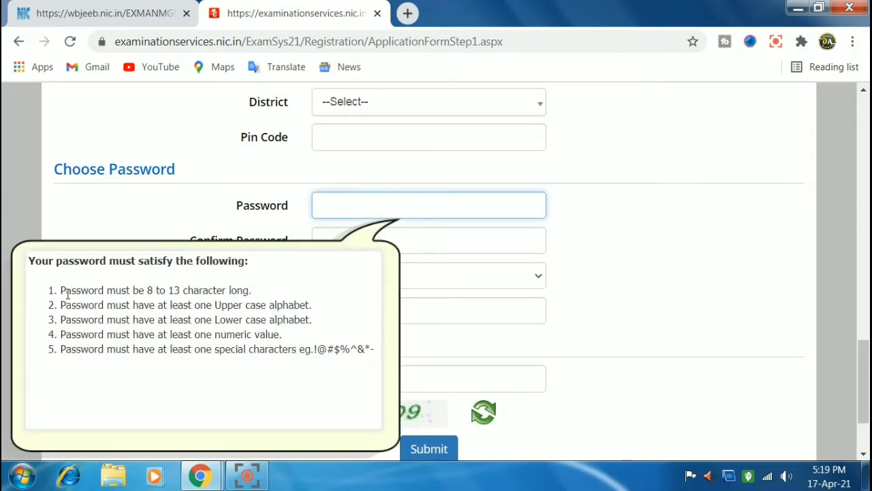
pyautogui.moveTo(61, 293); pyautogui.dragTo(259, 300)
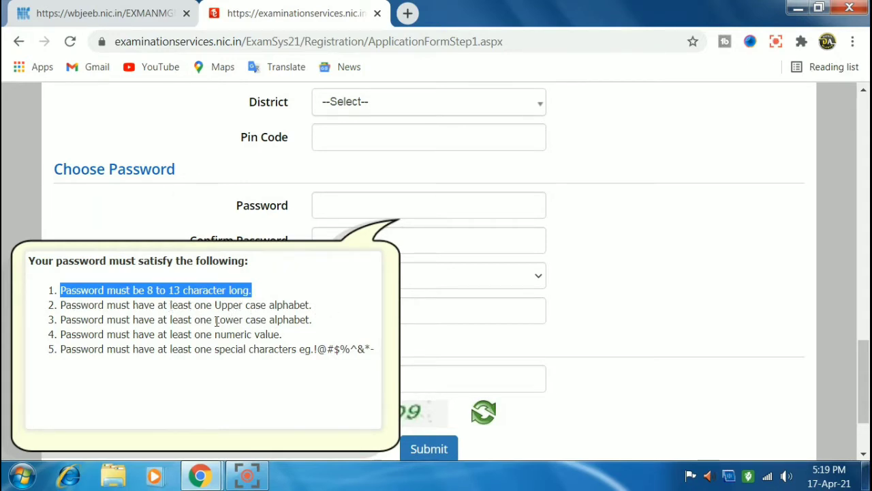
pyautogui.moveTo(214, 319); pyautogui.dragTo(370, 350)
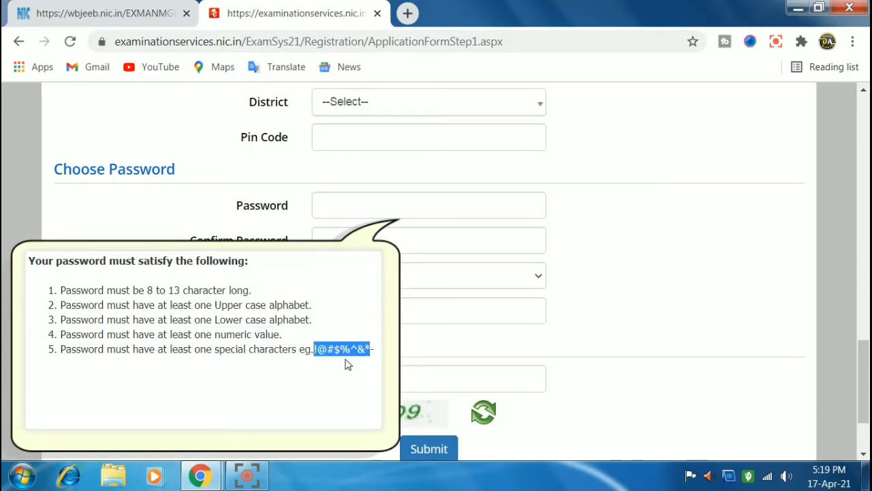
pyautogui.click(334, 367)
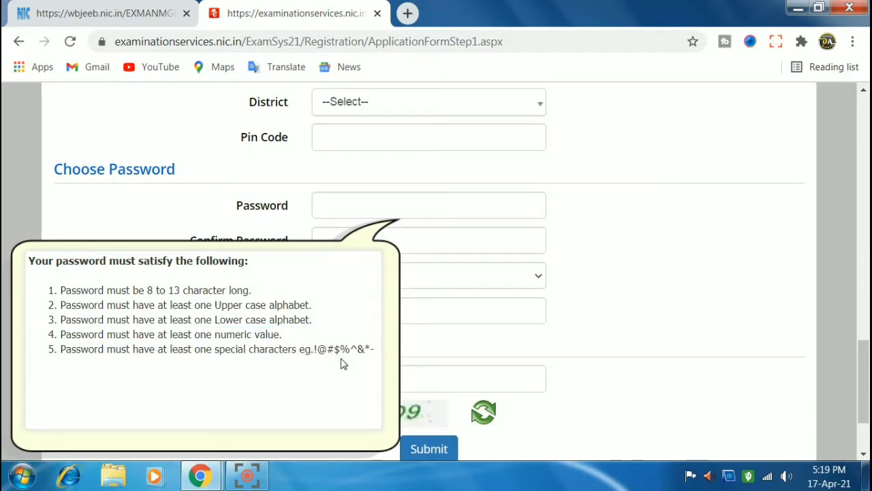
pyautogui.click(426, 208)
pyautogui.click(441, 230)
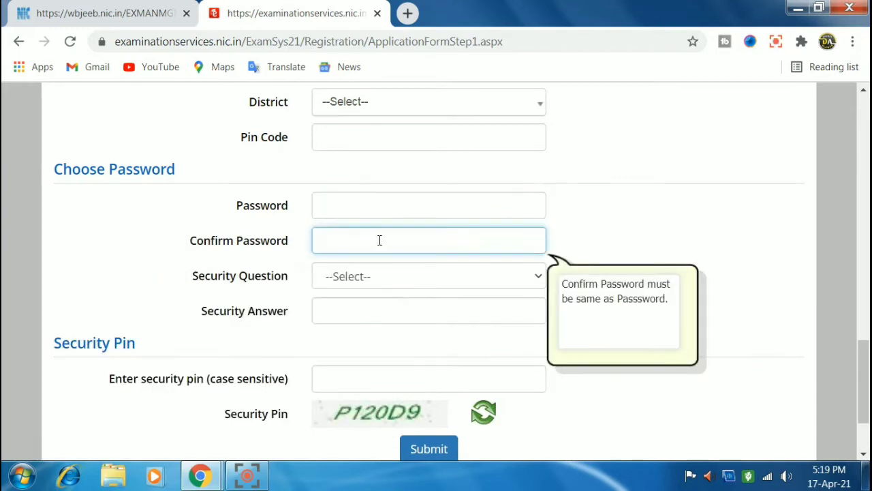
# Pick the first-school security question, enter the answer and security pin, and submit.
pyautogui.click(351, 277)
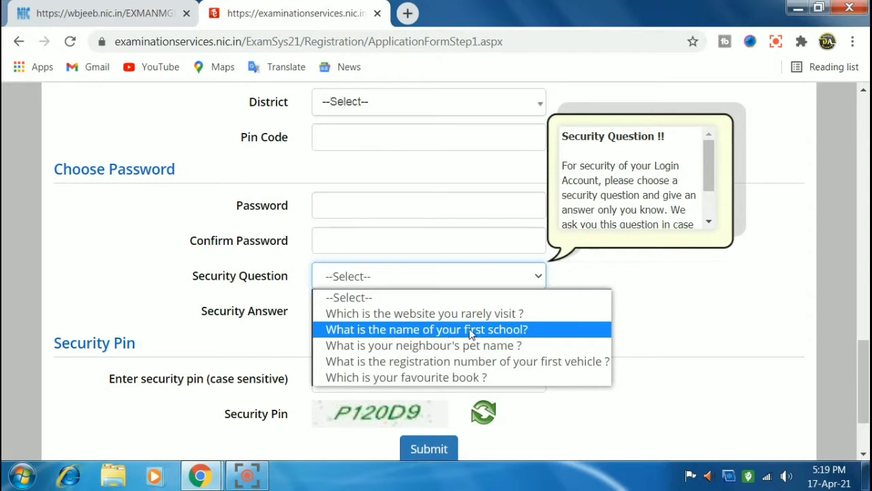
pyautogui.click(469, 330)
pyautogui.click(392, 310)
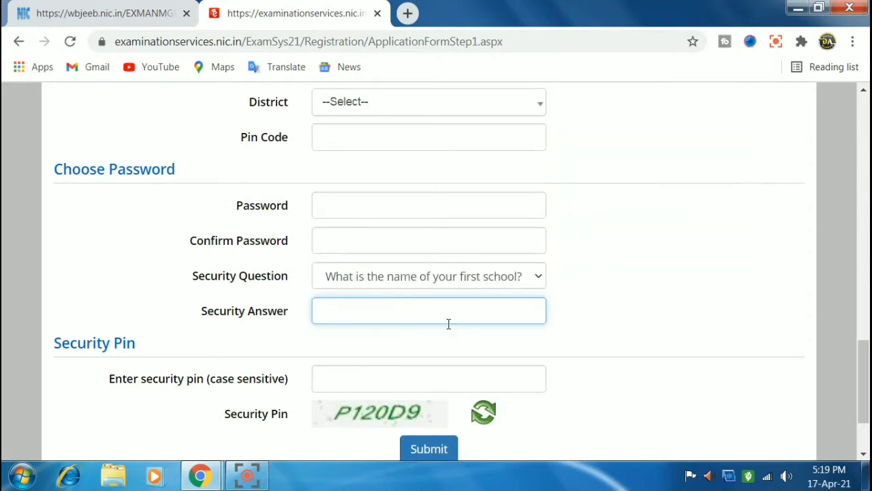
pyautogui.scroll(-2, 447, 323)
pyautogui.click(379, 295)
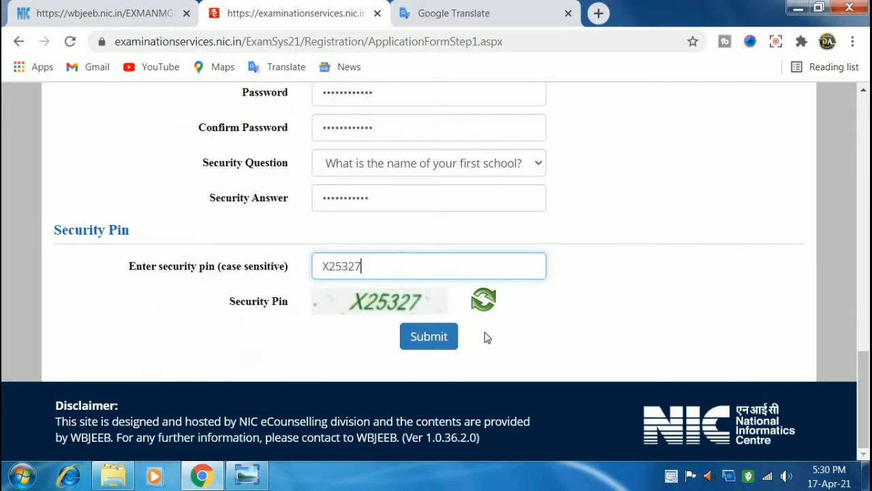
pyautogui.click(435, 341)
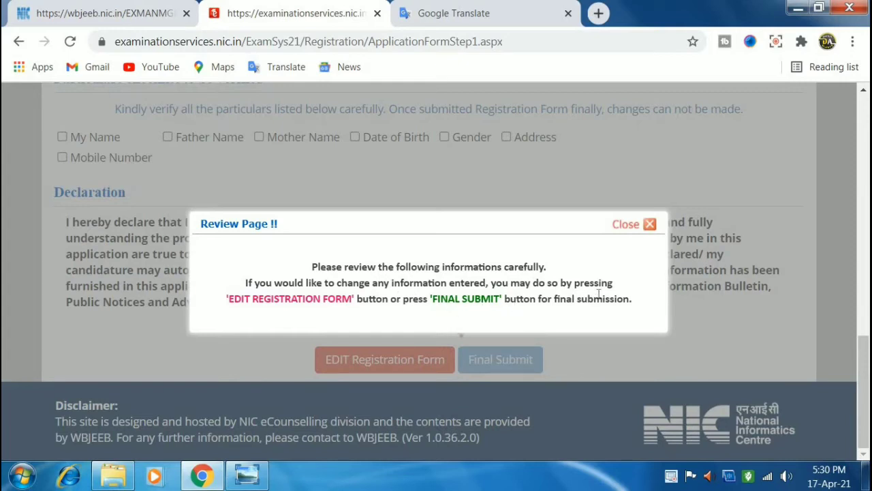
# Dismiss the Review Page notice and scroll through the review form to the particulars checklist.
pyautogui.click(647, 224)
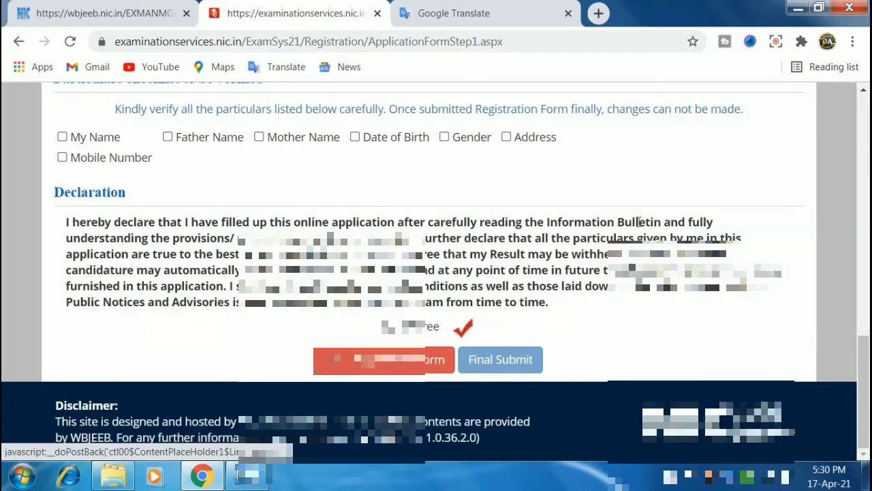
pyautogui.scroll(4, 486, 228)
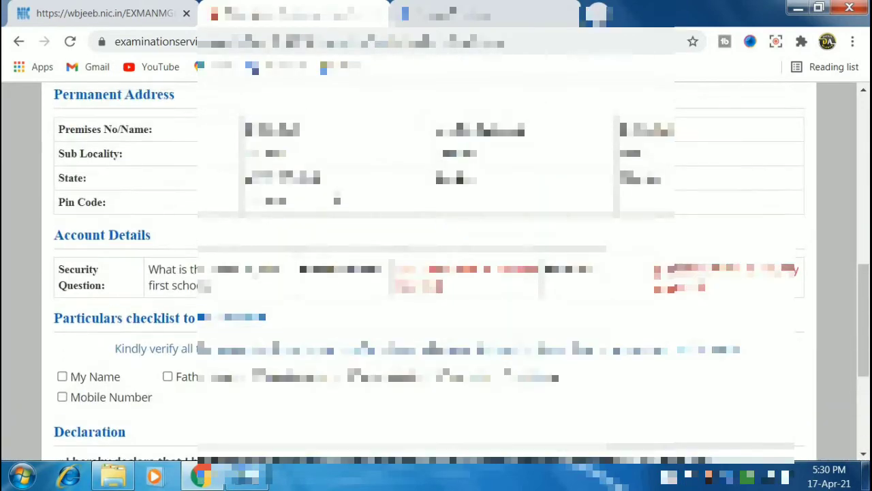
pyautogui.scroll(10, 541, 253)
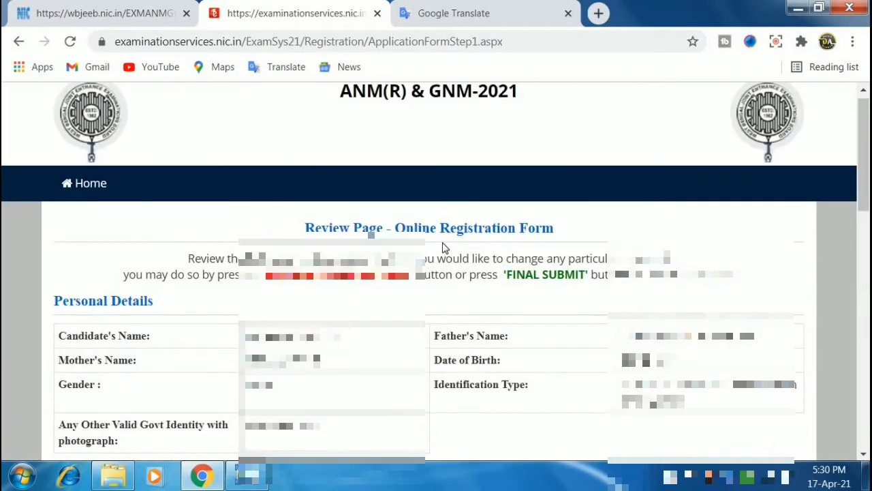
pyautogui.scroll(-1, 444, 249)
pyautogui.scroll(-1, 443, 261)
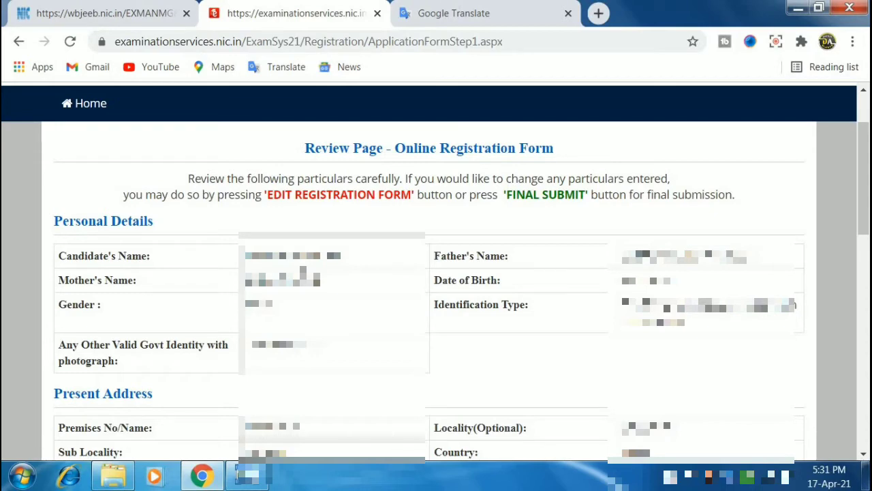
pyautogui.scroll(-1, 324, 347)
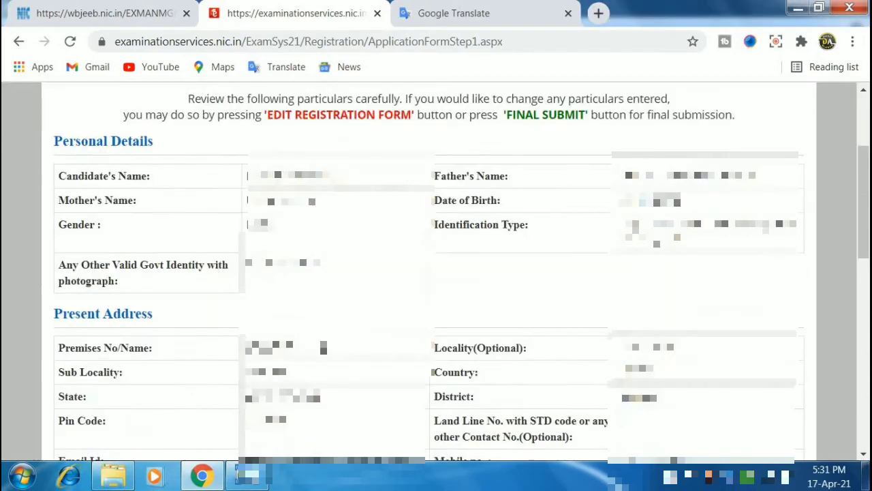
pyautogui.scroll(-2, 439, 339)
pyautogui.scroll(-1, 439, 339)
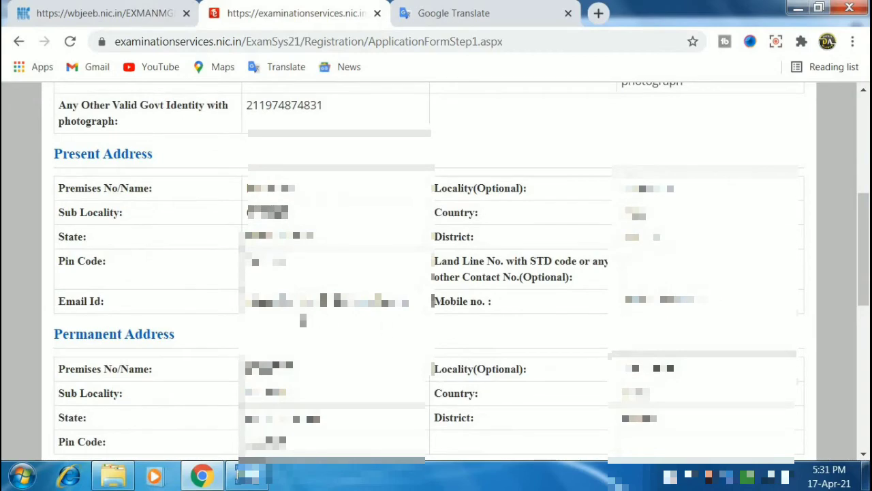
pyautogui.scroll(-1, 384, 323)
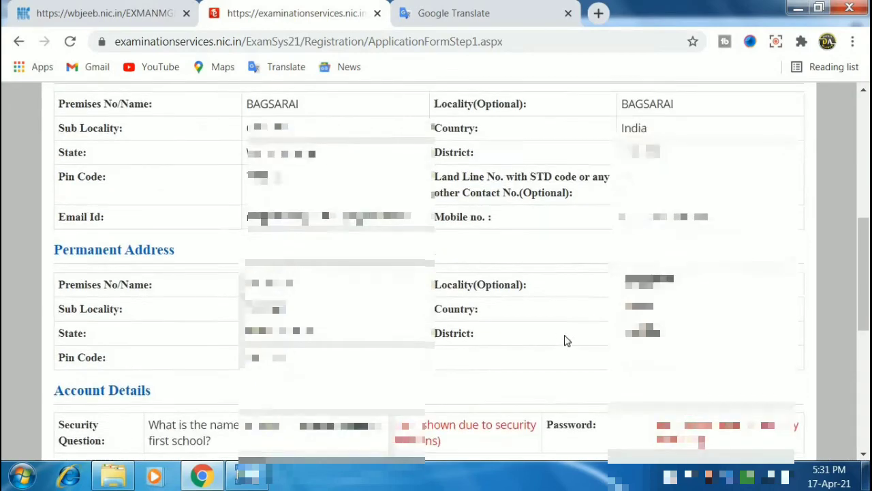
pyautogui.scroll(-1, 565, 340)
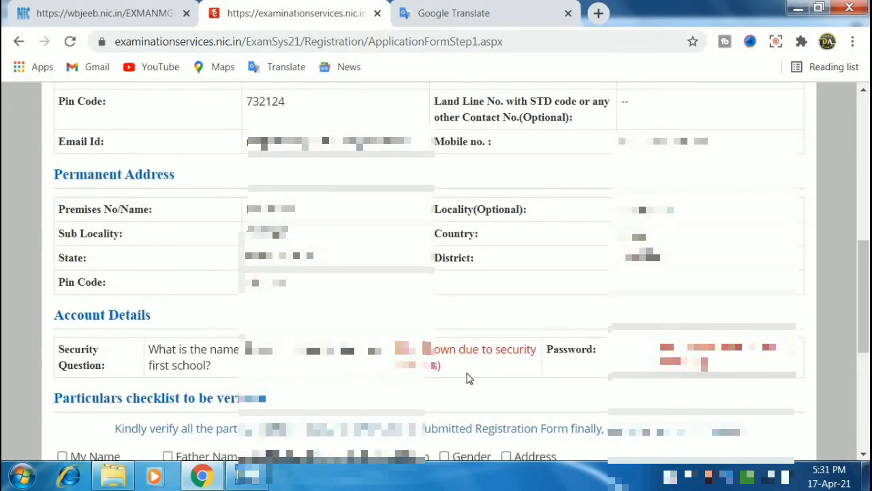
pyautogui.scroll(-2, 470, 362)
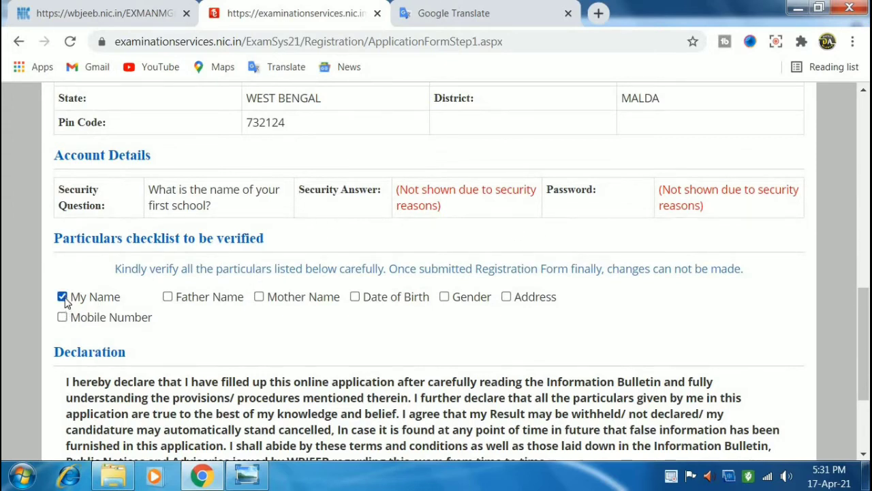
# Mark Father Name, Mother Name, Date of Birth, Gender and Address as verified.
pyautogui.click(167, 297)
pyautogui.click(259, 297)
pyautogui.click(355, 297)
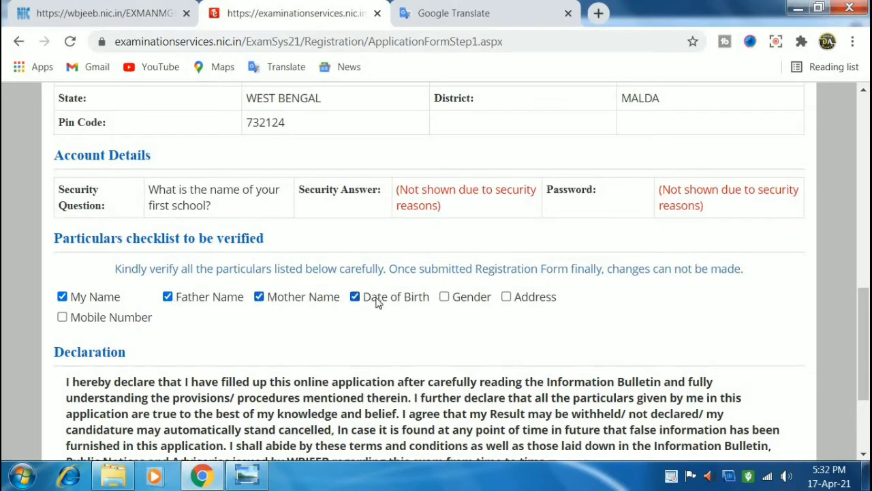
pyautogui.click(444, 296)
pyautogui.click(507, 297)
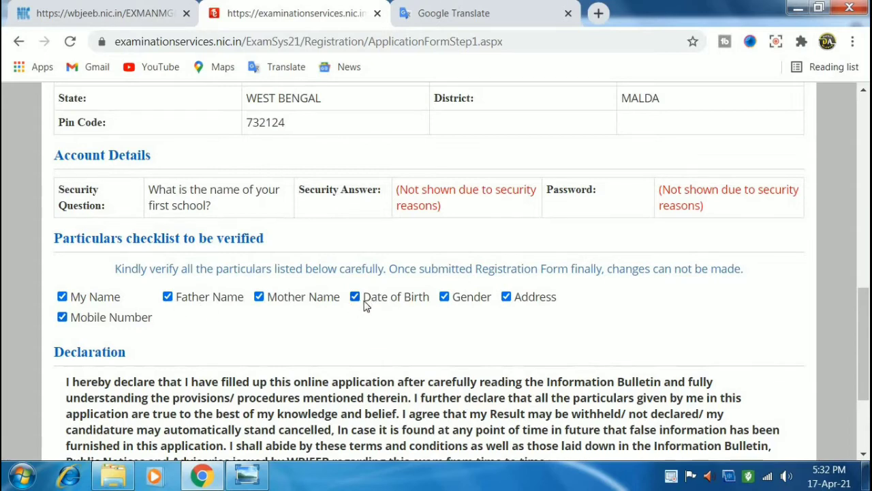
# Agree to the declaration and confirm the Final Submit of the registration form.
pyautogui.scroll(-3, 364, 306)
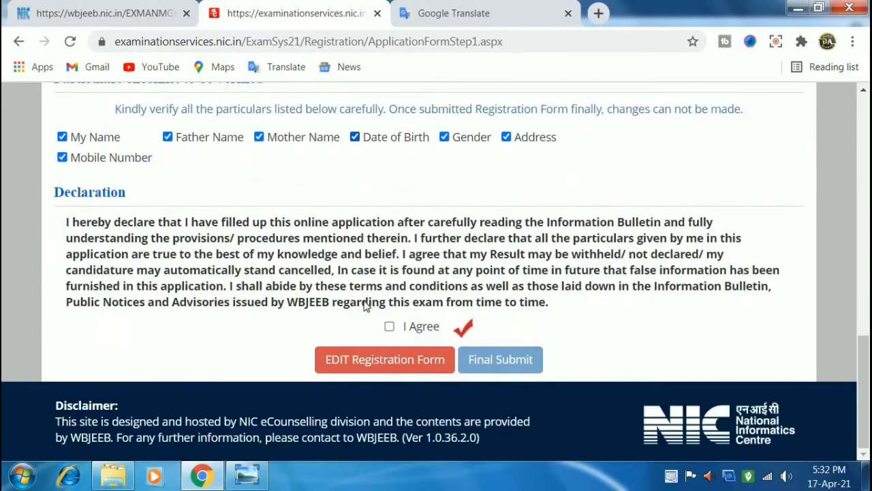
pyautogui.click(390, 327)
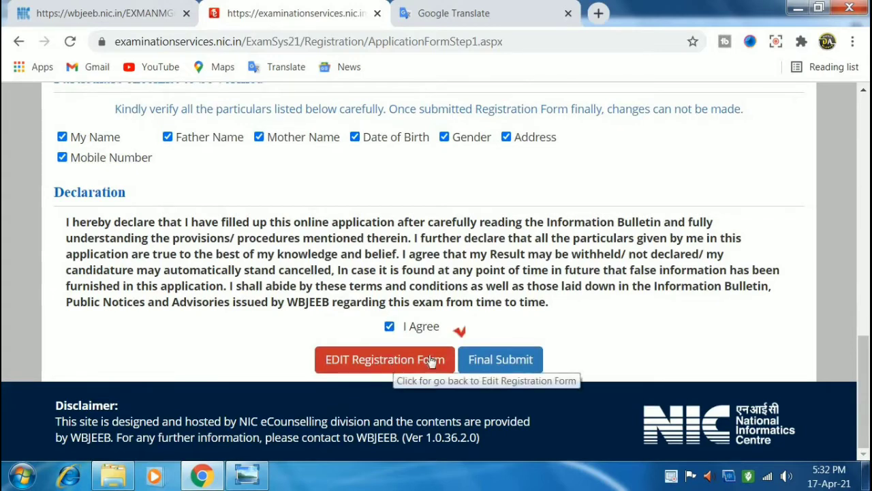
pyautogui.click(501, 361)
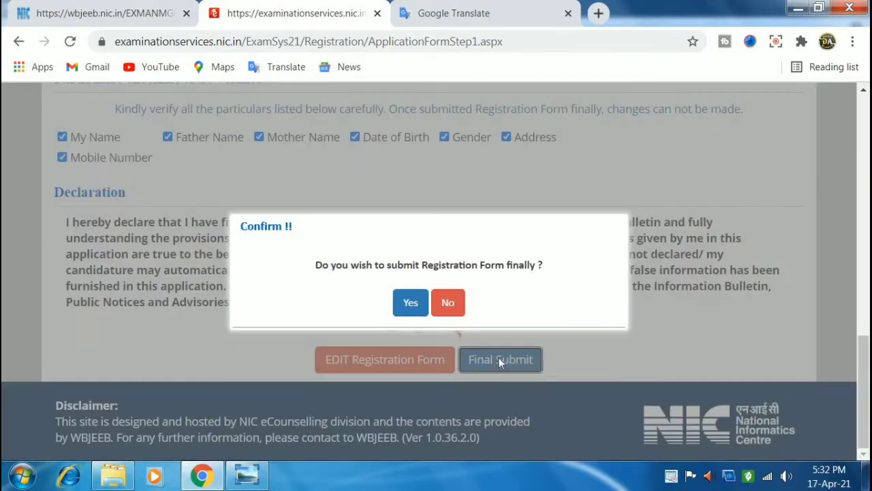
pyautogui.click(410, 305)
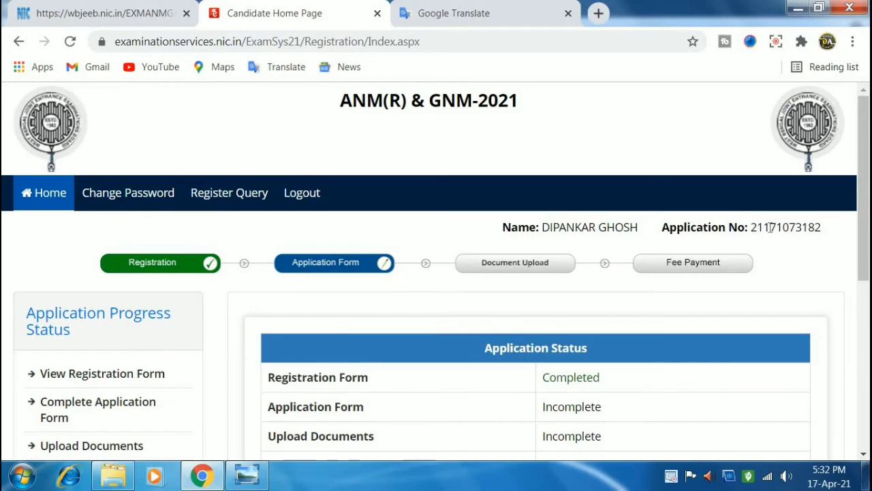
pyautogui.moveTo(759, 228); pyautogui.dragTo(823, 234)
pyautogui.click(823, 232)
pyautogui.doubleClick(813, 227)
pyautogui.rightClick(813, 227)
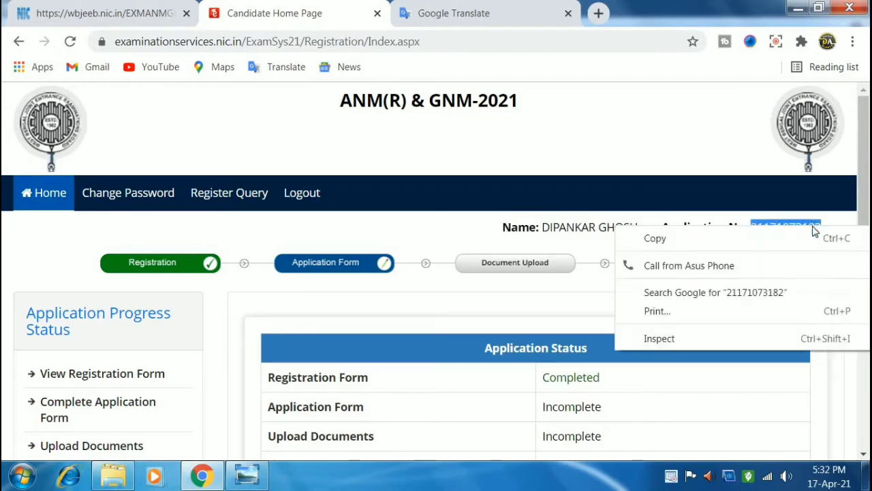
pyautogui.click(771, 250)
pyautogui.click(770, 249)
pyautogui.scroll(-2, 736, 274)
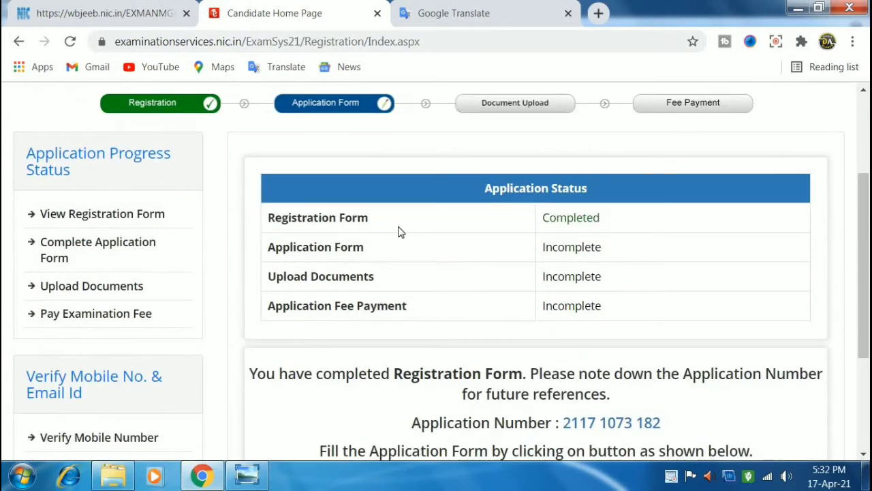
pyautogui.click(117, 218)
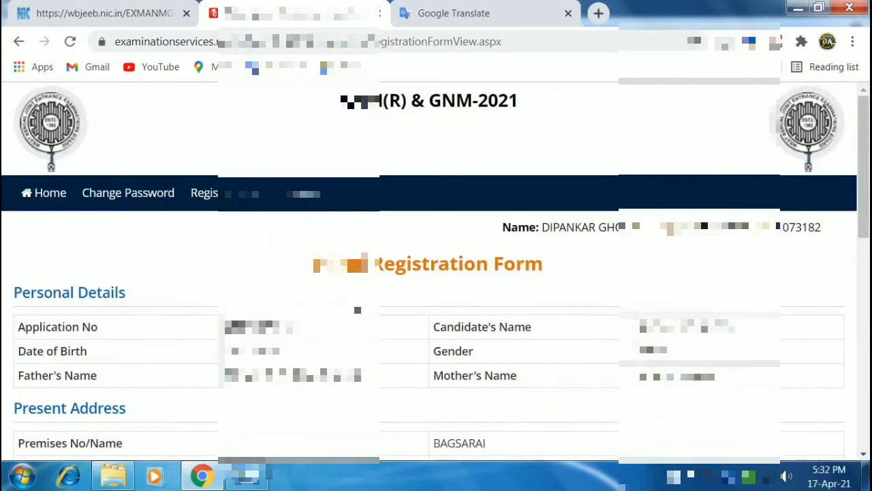
pyautogui.scroll(-6, 458, 308)
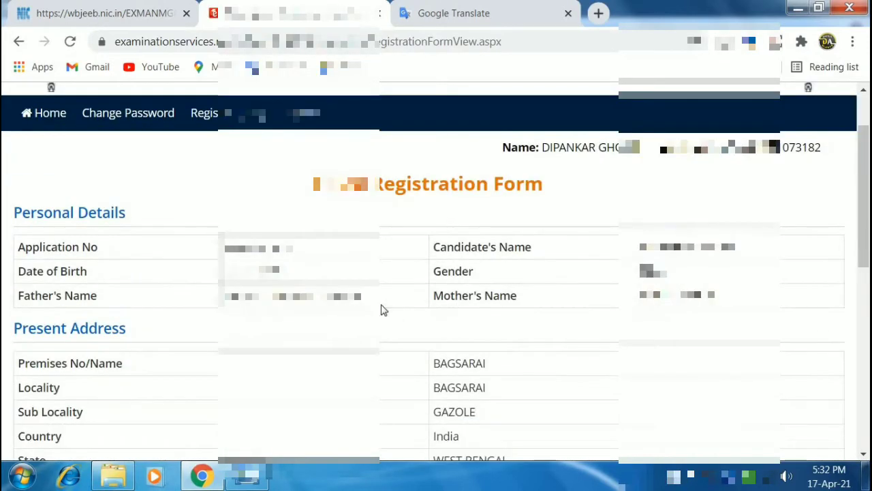
pyautogui.scroll(-3, 469, 334)
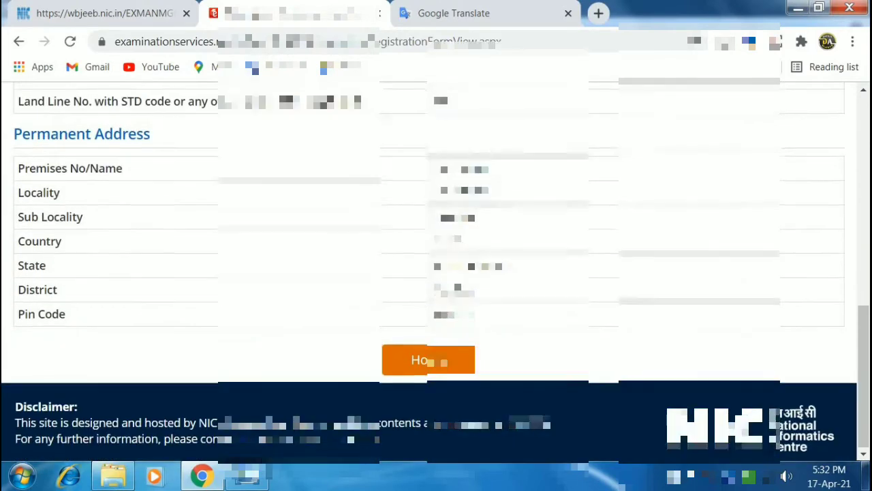
pyautogui.click(440, 360)
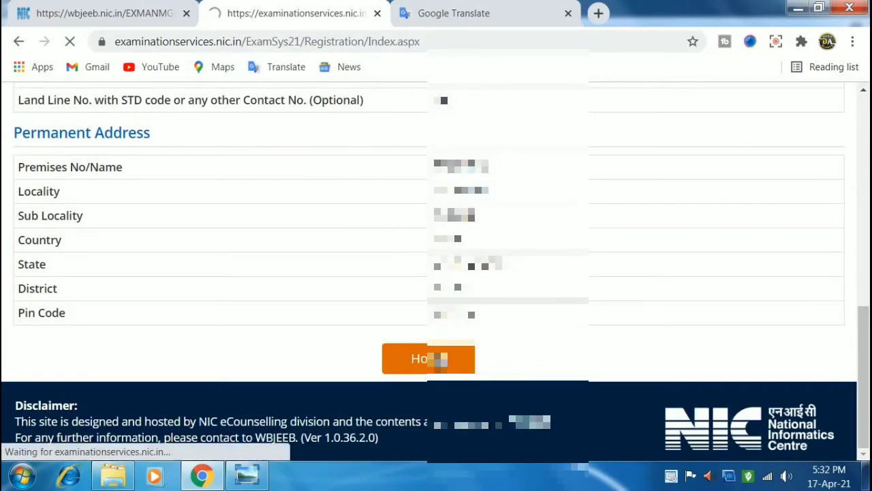
pyautogui.scroll(-2, 420, 300)
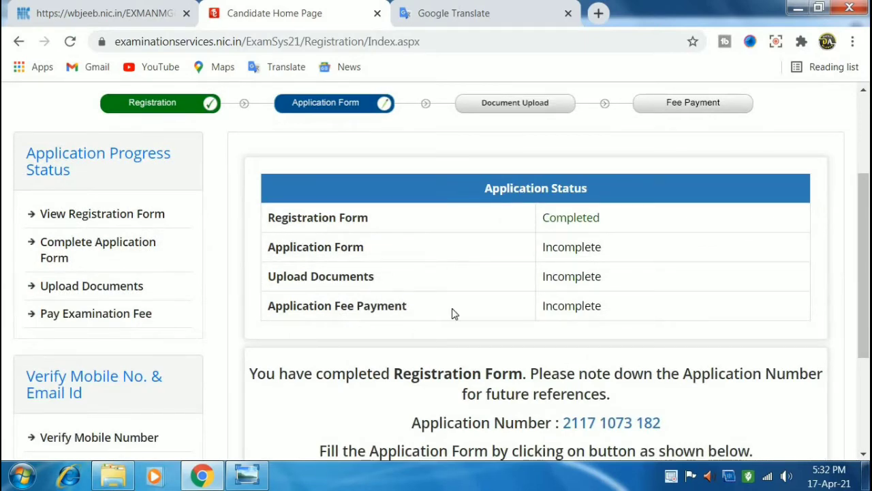
pyautogui.scroll(-1, 471, 323)
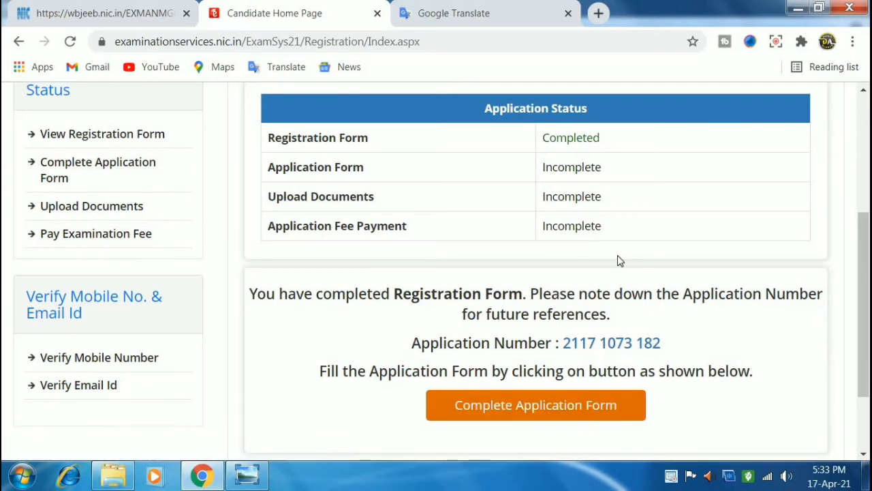
# Start the Complete Application Form and check the pre-filled candidate's name.
pyautogui.click(518, 405)
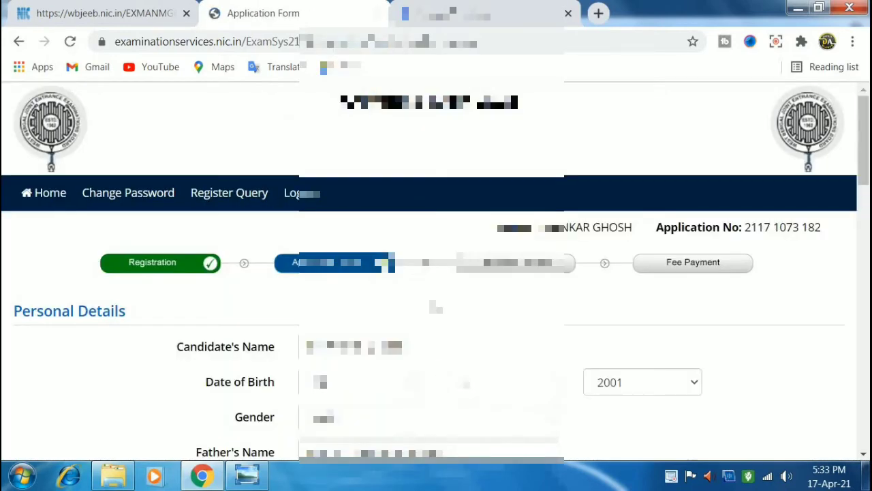
pyautogui.scroll(-2, 563, 327)
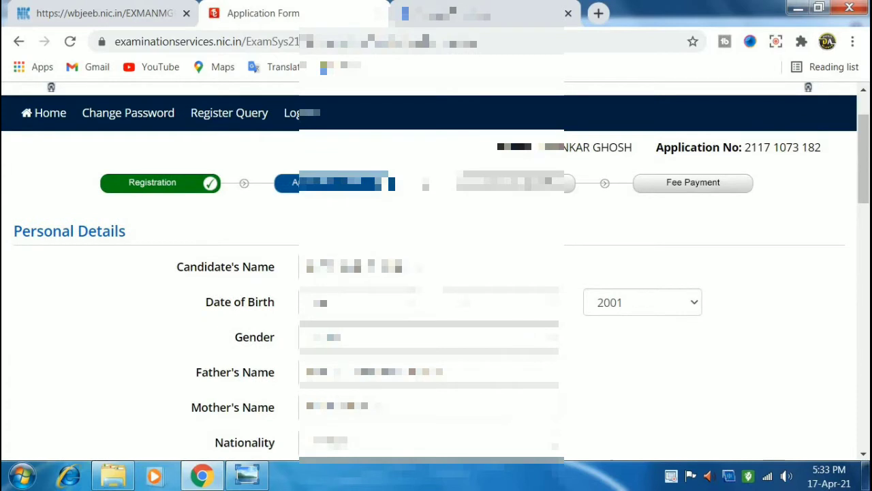
pyautogui.click(406, 267)
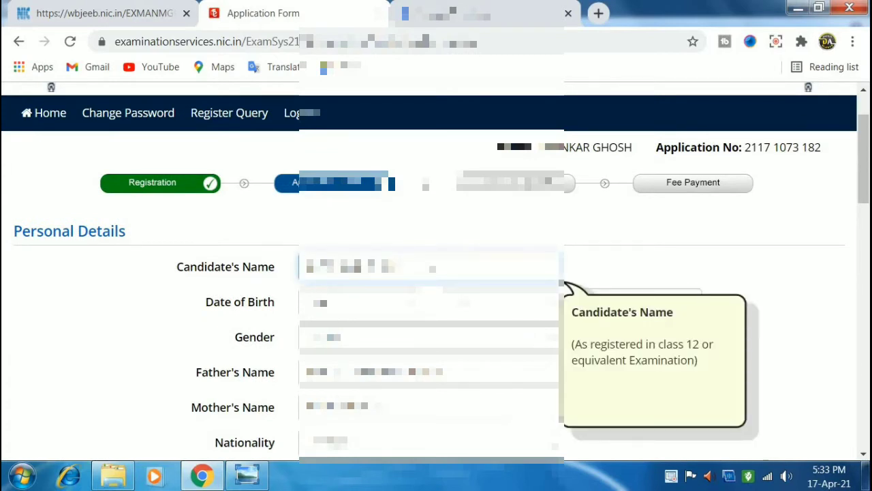
pyautogui.click(610, 259)
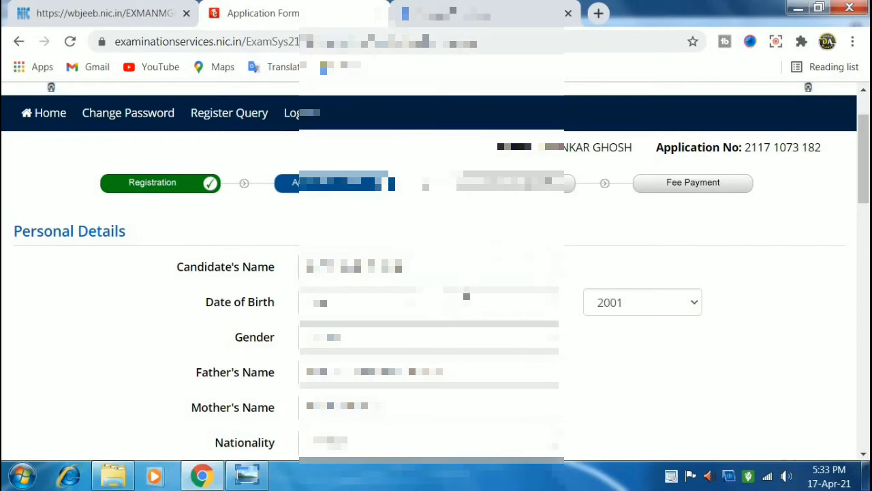
pyautogui.scroll(-4, 477, 286)
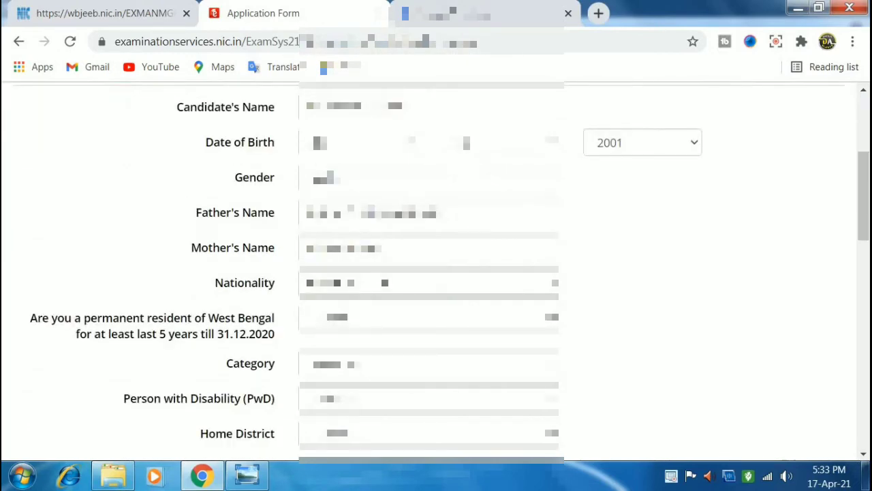
pyautogui.scroll(-4, 516, 280)
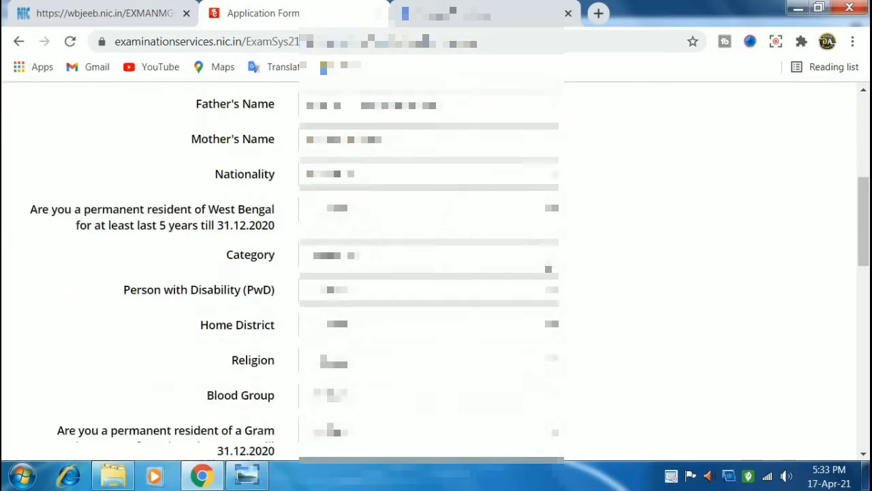
# Set nationality Indian, West Bengal resident Yes, category OBC-B and disability No.
pyautogui.click(497, 124)
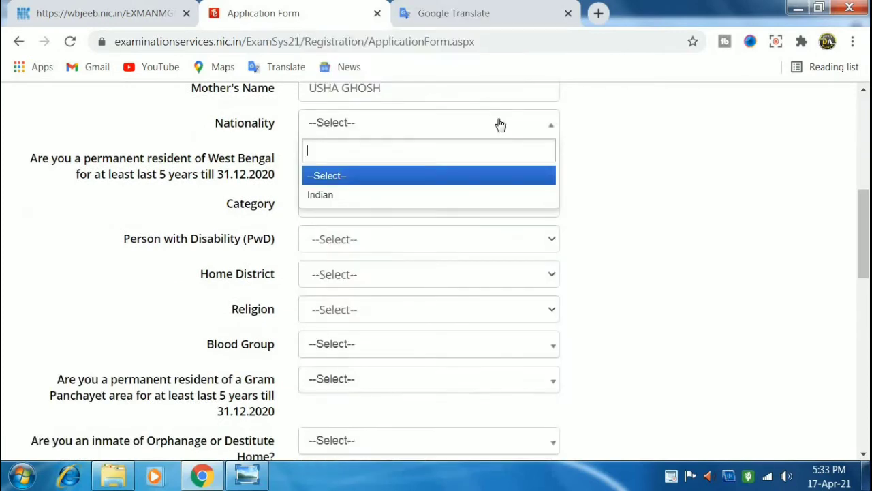
pyautogui.click(408, 195)
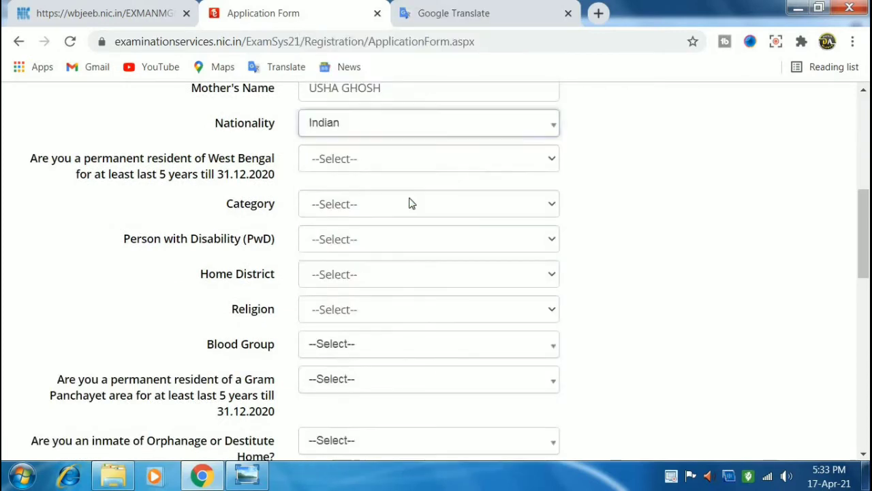
pyautogui.click(364, 160)
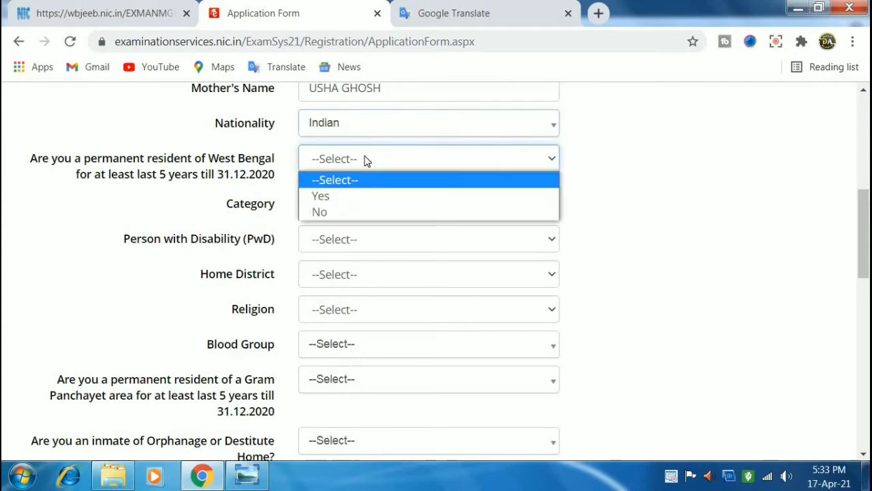
pyautogui.click(359, 196)
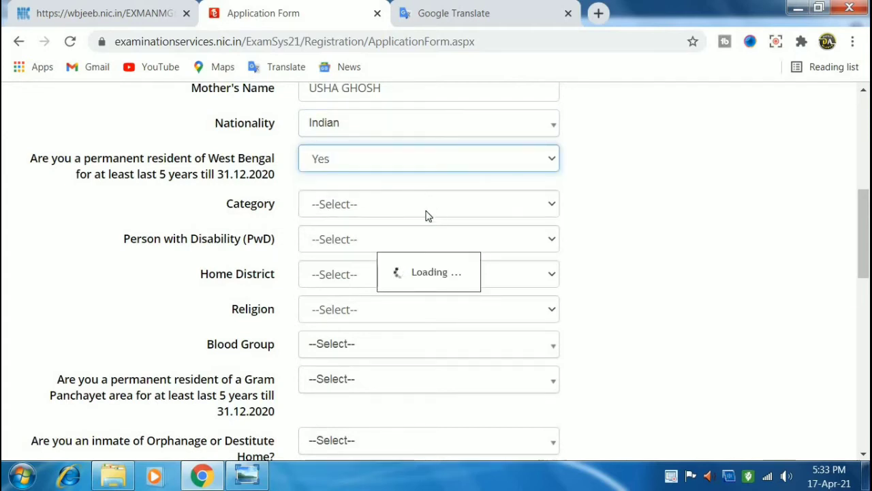
pyautogui.click(437, 208)
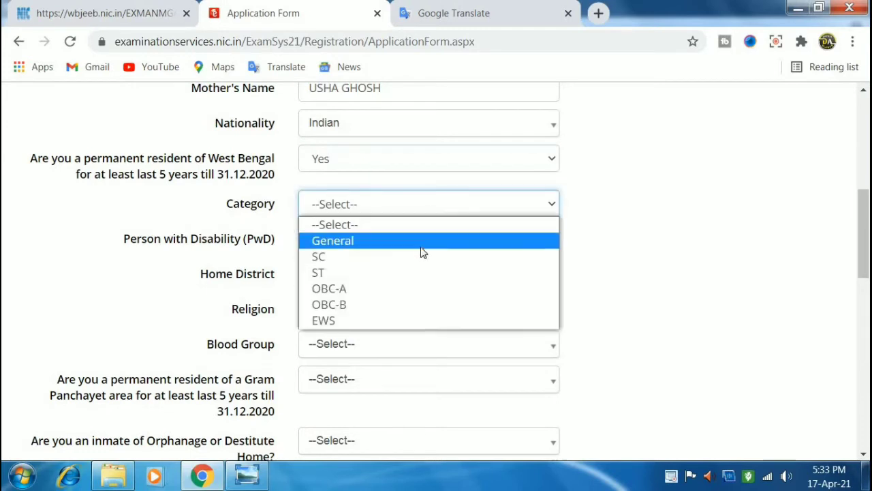
pyautogui.click(414, 308)
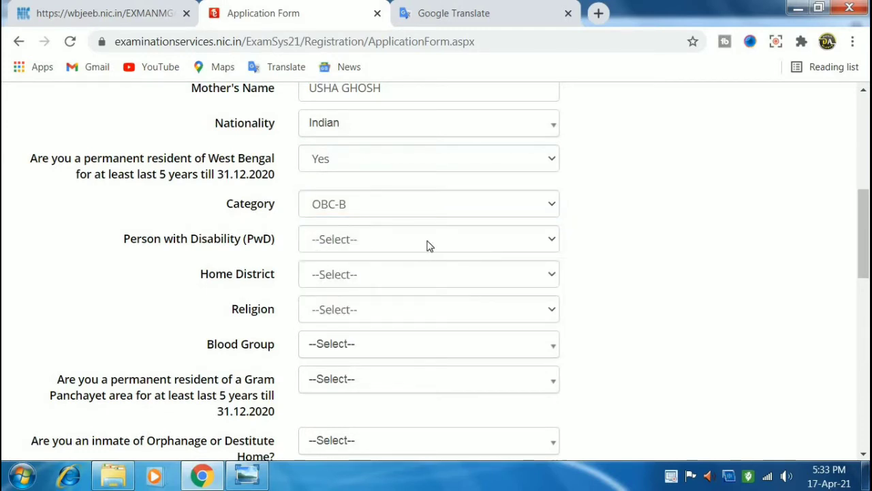
pyautogui.click(430, 245)
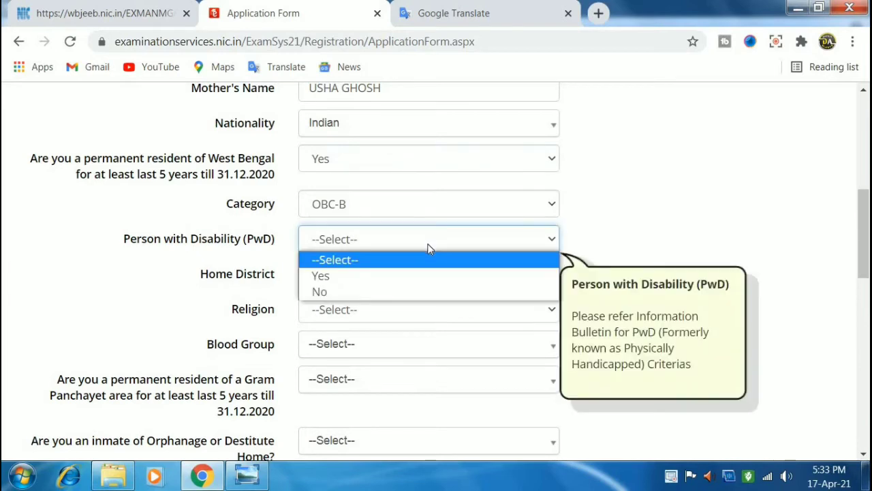
pyautogui.click(398, 290)
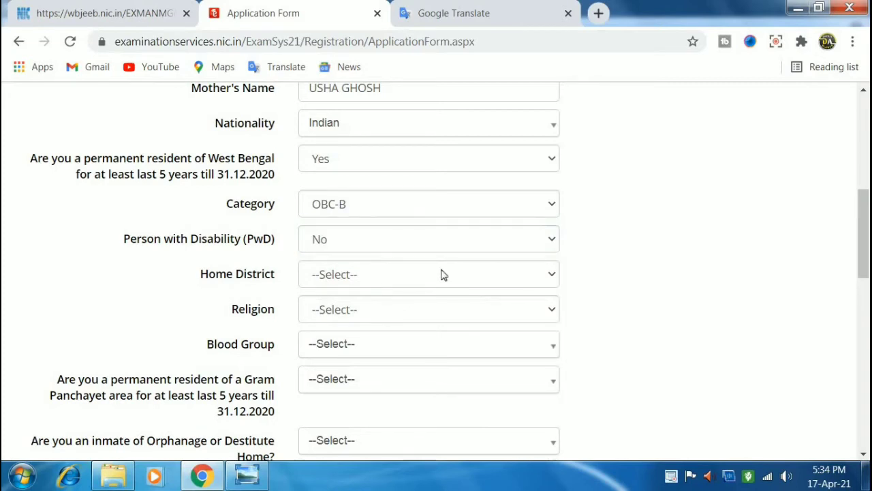
# Set home district to MALDA, religion to Hindu and blood group to AB+.
pyautogui.click(460, 281)
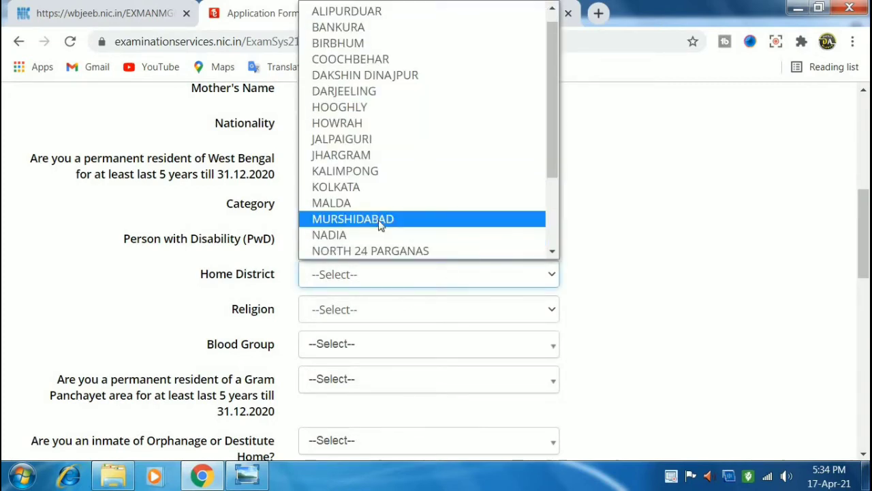
pyautogui.click(370, 204)
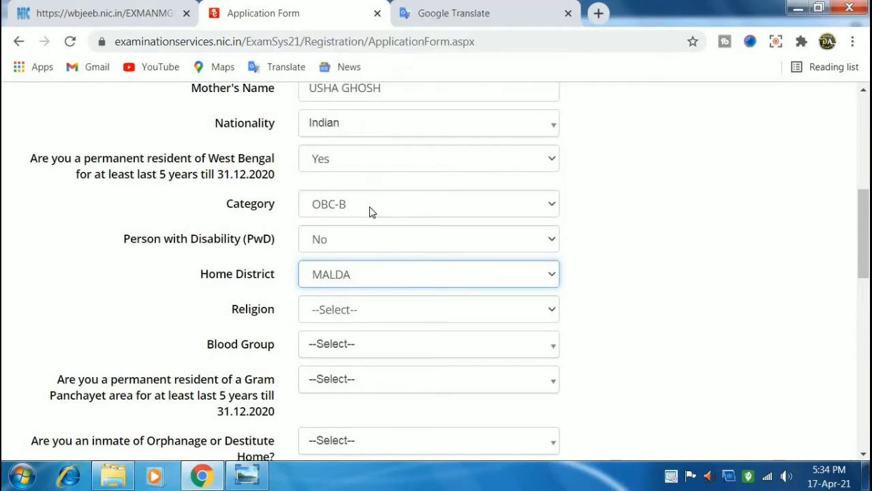
pyautogui.click(486, 310)
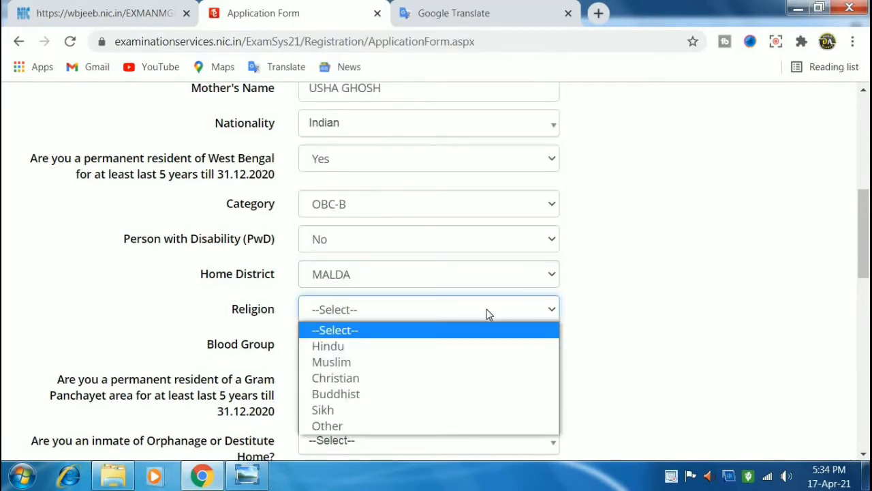
pyautogui.click(448, 346)
pyautogui.click(436, 346)
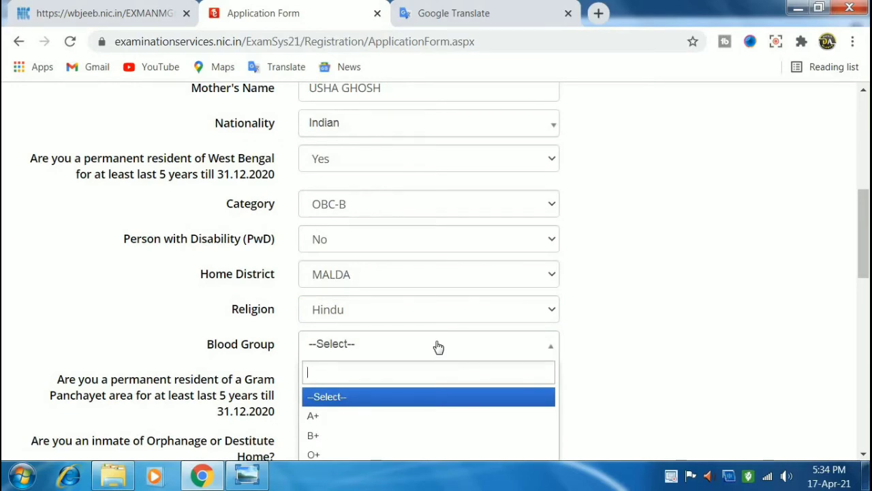
pyautogui.scroll(-2, 436, 343)
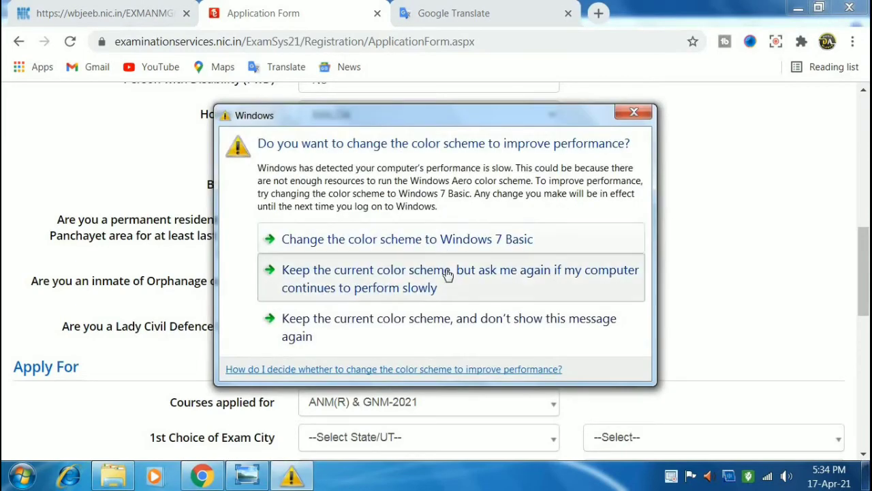
# Keep the current colour scheme, then set orphanage inmate and Lady Civil Defence Volunteer both to No.
pyautogui.click(446, 272)
pyautogui.click(440, 287)
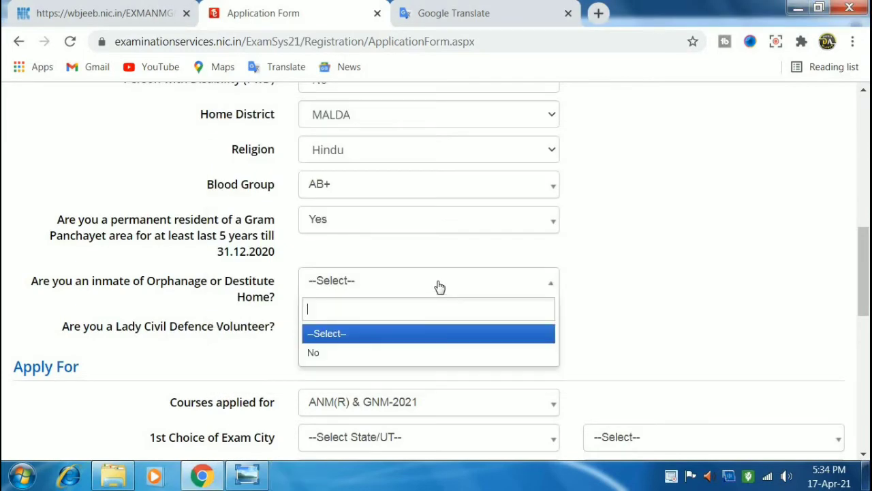
pyautogui.click(396, 352)
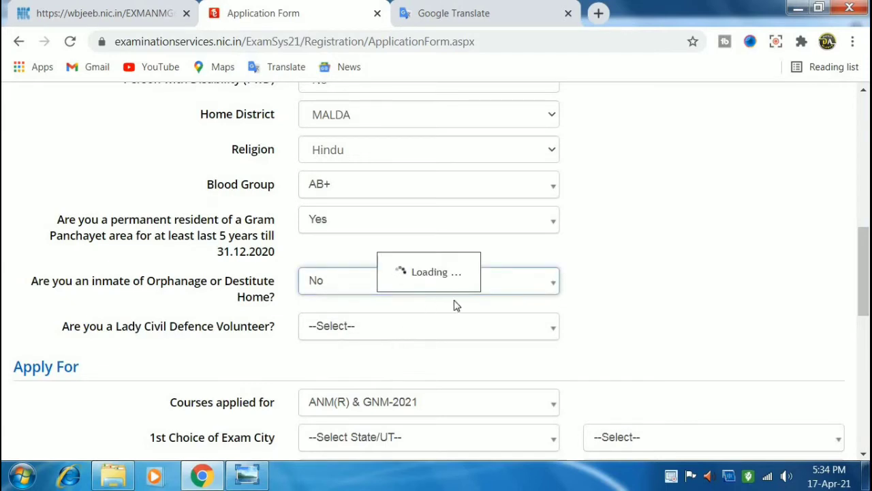
pyautogui.click(439, 331)
pyautogui.click(403, 397)
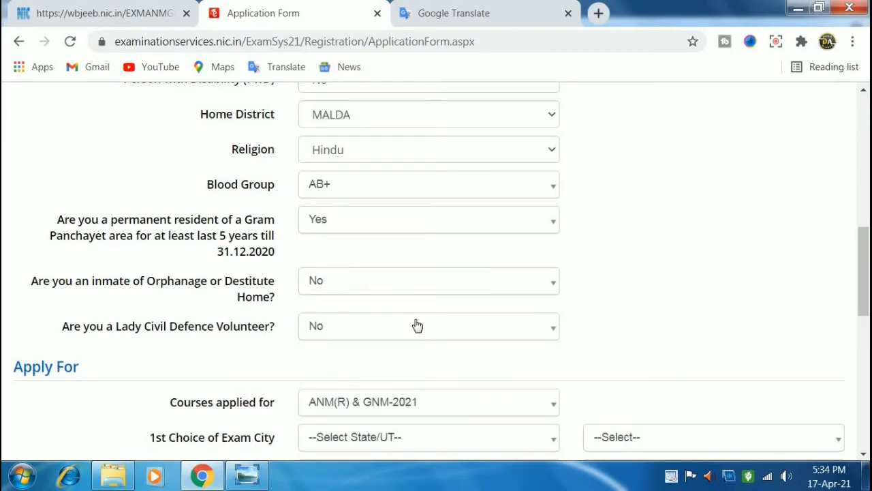
pyautogui.click(415, 325)
pyautogui.click(422, 325)
pyautogui.scroll(-2, 424, 326)
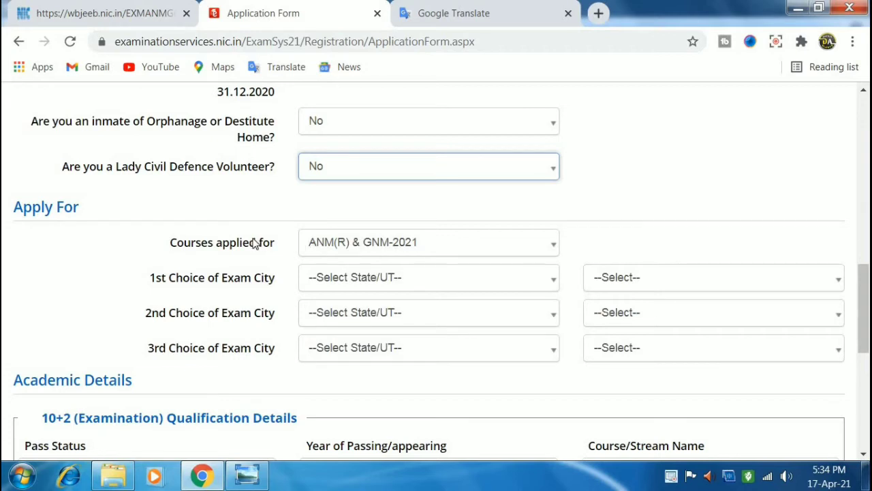
# Set the State/UT for all three exam city choices to WEST BENGAL.
pyautogui.click(465, 245)
pyautogui.click(467, 246)
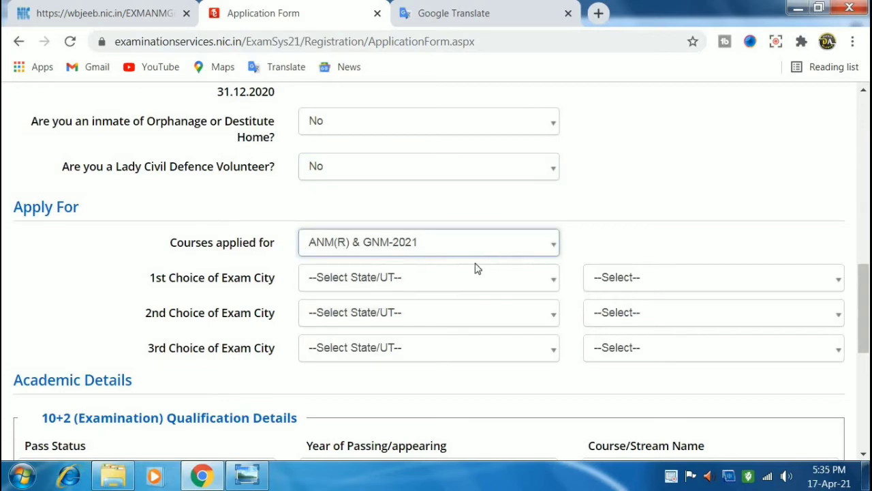
pyautogui.click(513, 282)
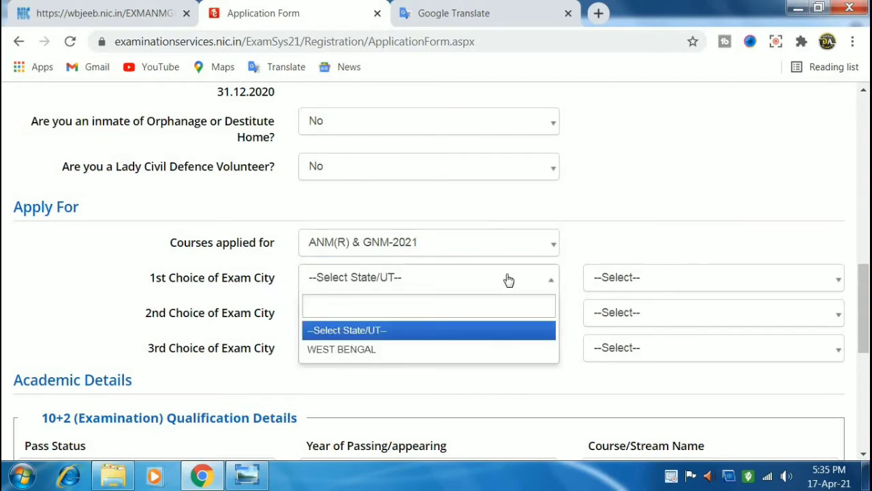
pyautogui.click(433, 349)
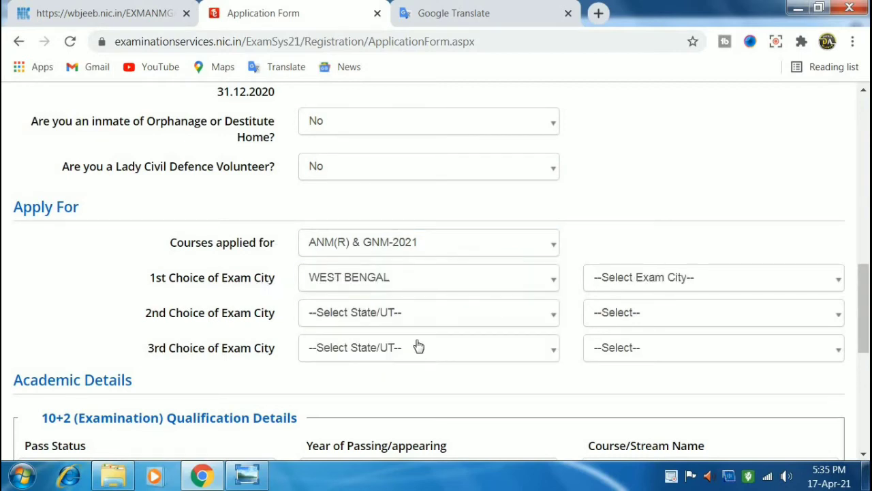
pyautogui.click(516, 313)
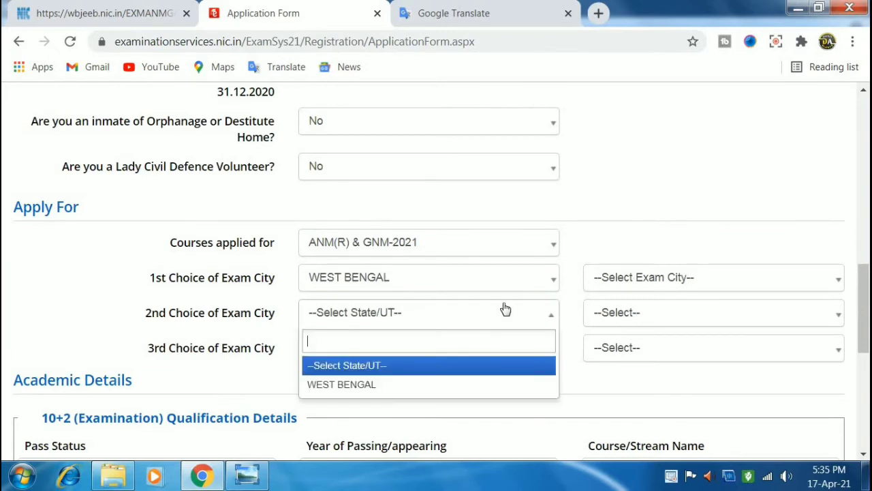
pyautogui.click(441, 385)
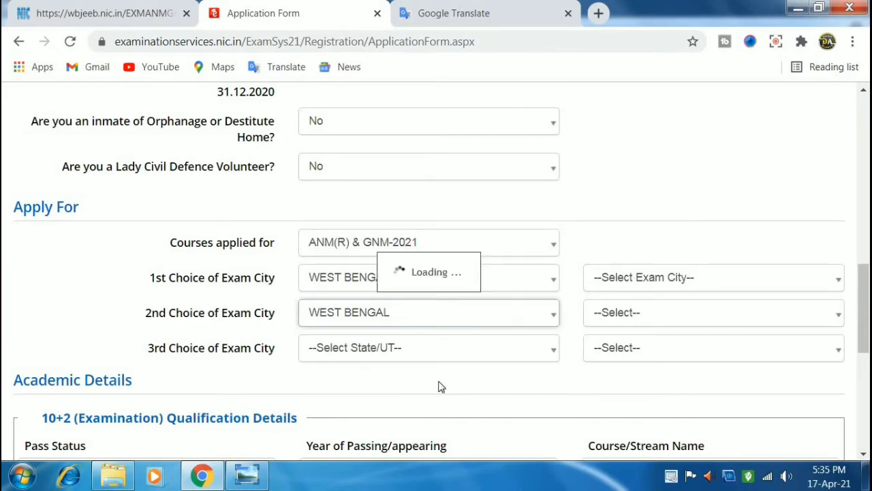
pyautogui.click(486, 354)
pyautogui.click(414, 420)
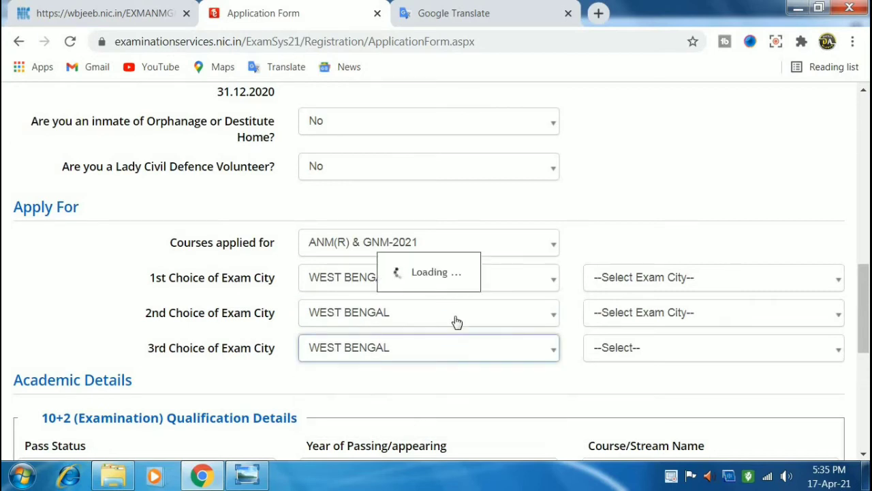
# Choose Malda-Malda as the first-choice exam city.
pyautogui.click(685, 280)
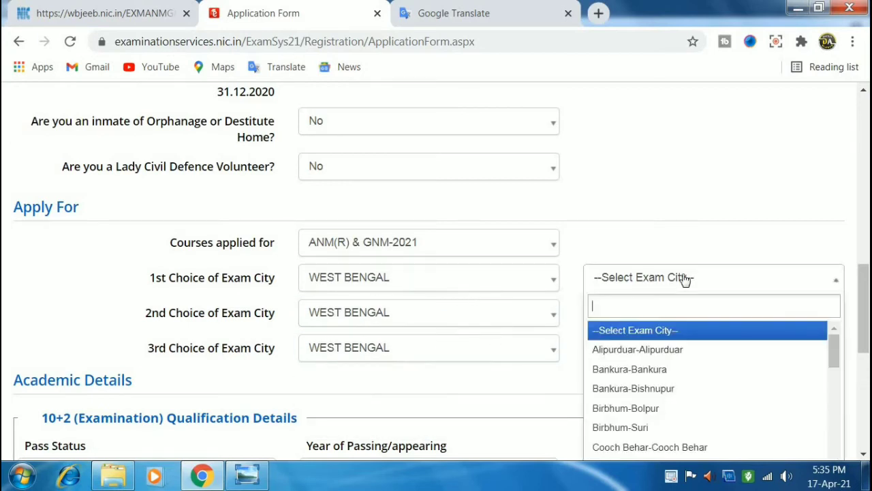
pyautogui.scroll(-6, 681, 382)
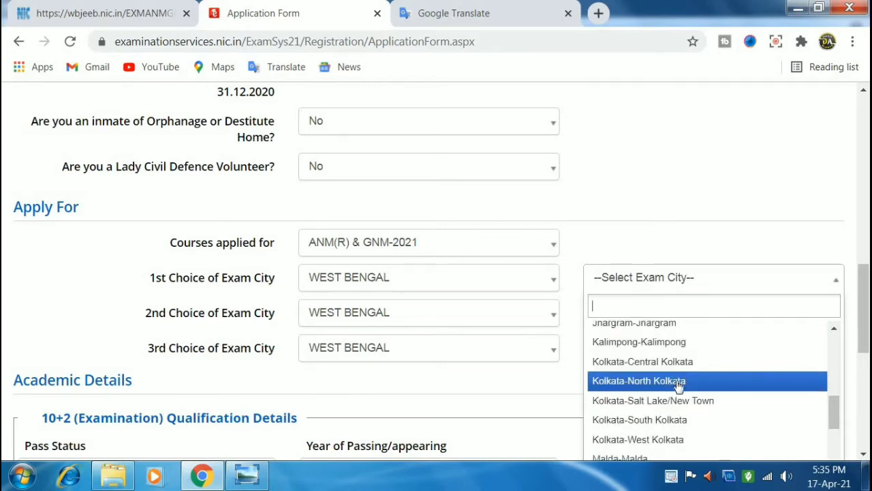
pyautogui.scroll(-2, 674, 382)
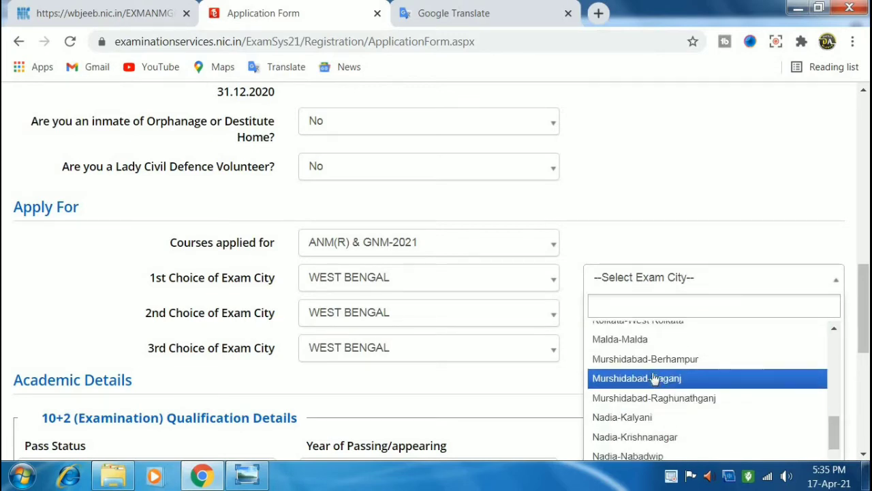
pyautogui.click(648, 341)
# Choose Uttar Dinajpur-Raiganj as the second exam city and Darjeeling-Siliguri as the third.
pyautogui.click(673, 313)
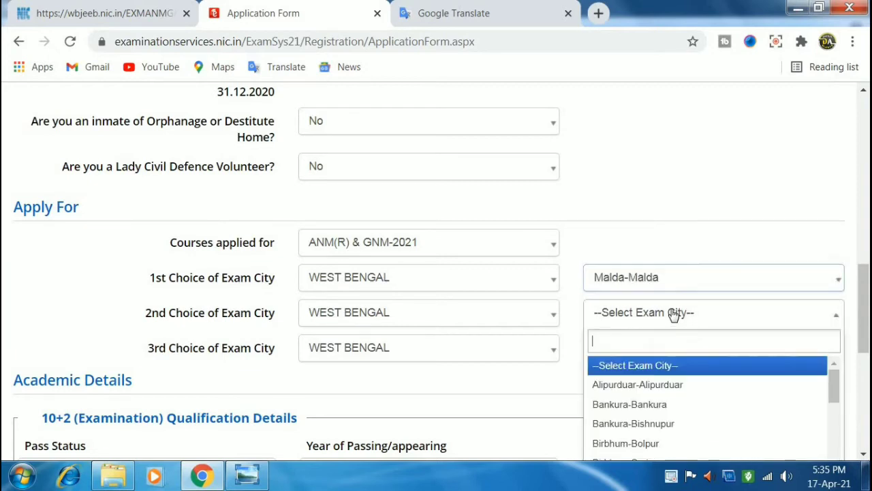
pyautogui.scroll(-2, 668, 412)
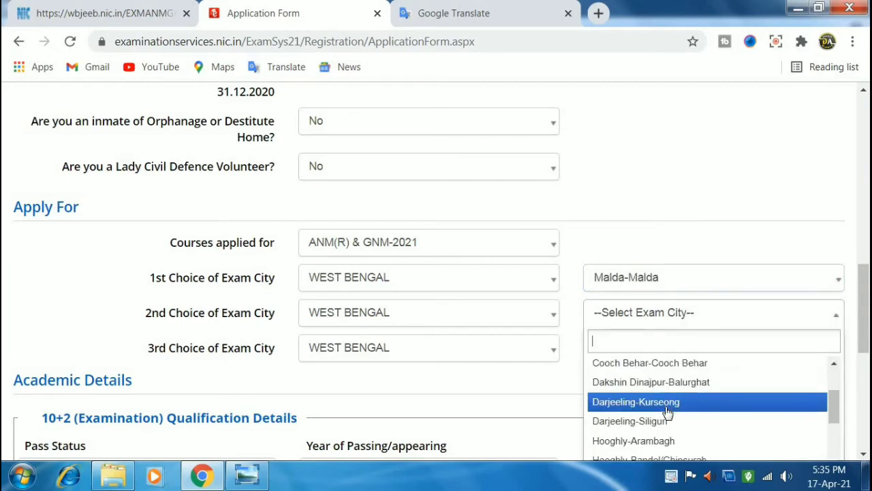
pyautogui.scroll(-2, 670, 417)
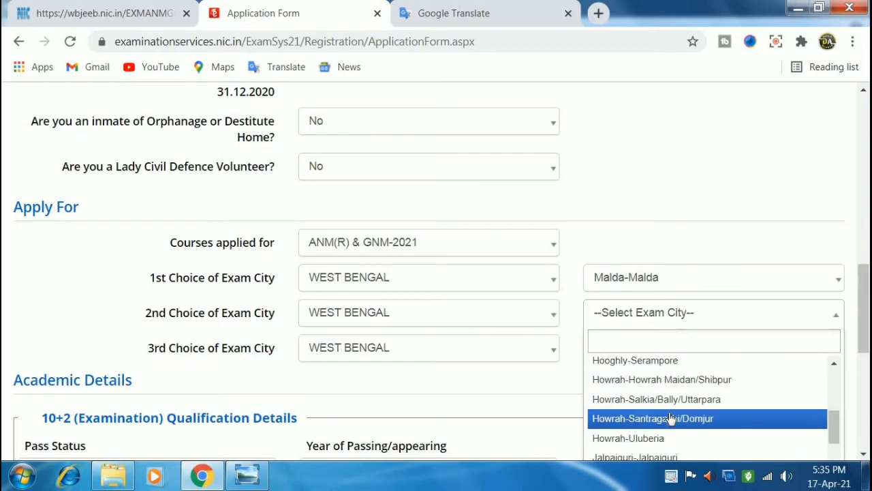
pyautogui.scroll(-2, 671, 419)
pyautogui.scroll(-2, 672, 418)
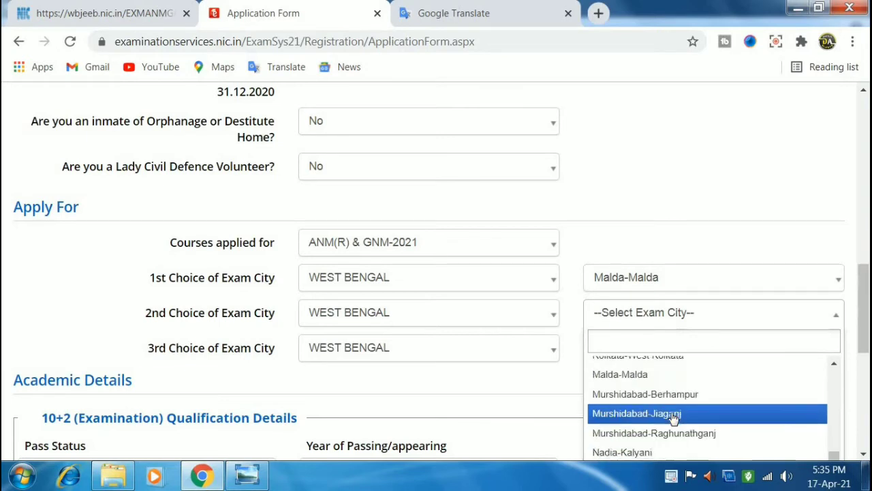
pyautogui.scroll(-2, 673, 419)
pyautogui.scroll(-2, 673, 418)
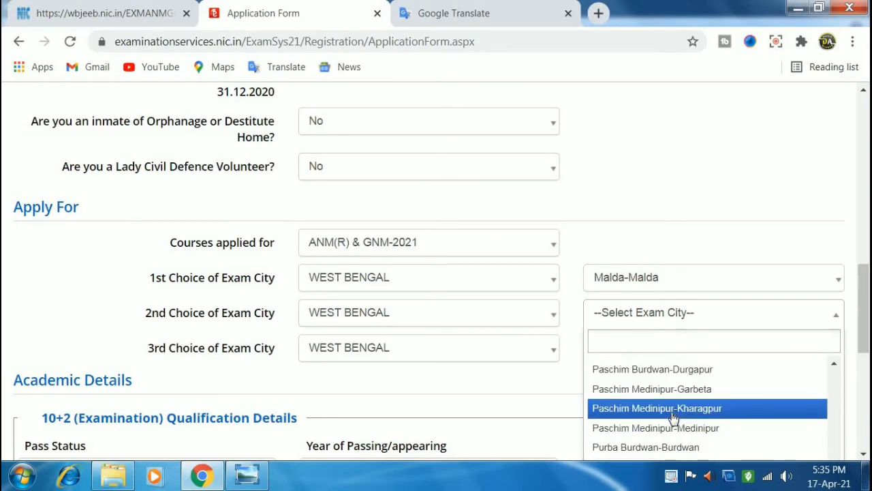
pyautogui.scroll(-1, 673, 417)
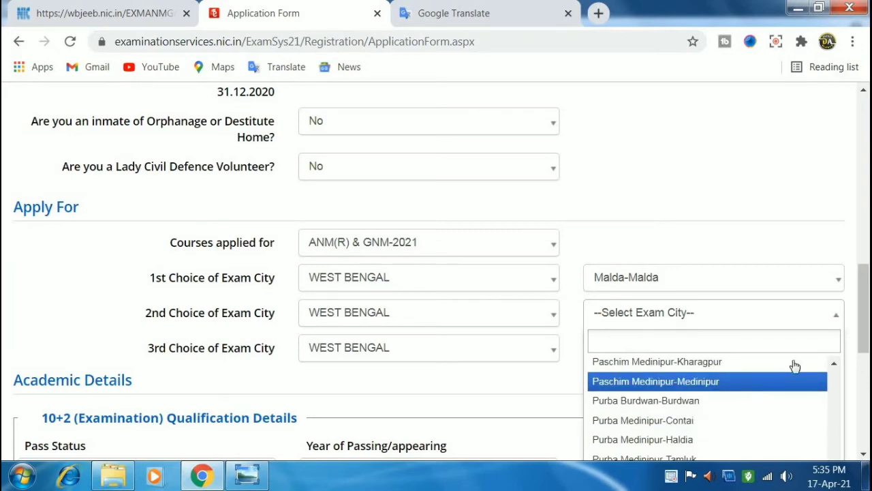
pyautogui.scroll(-1, 858, 269)
pyautogui.scroll(-2, 859, 269)
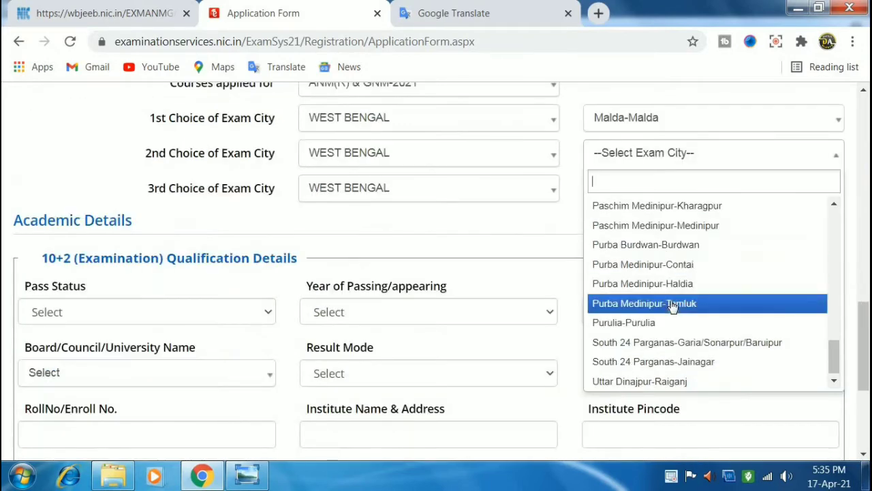
pyautogui.click(672, 377)
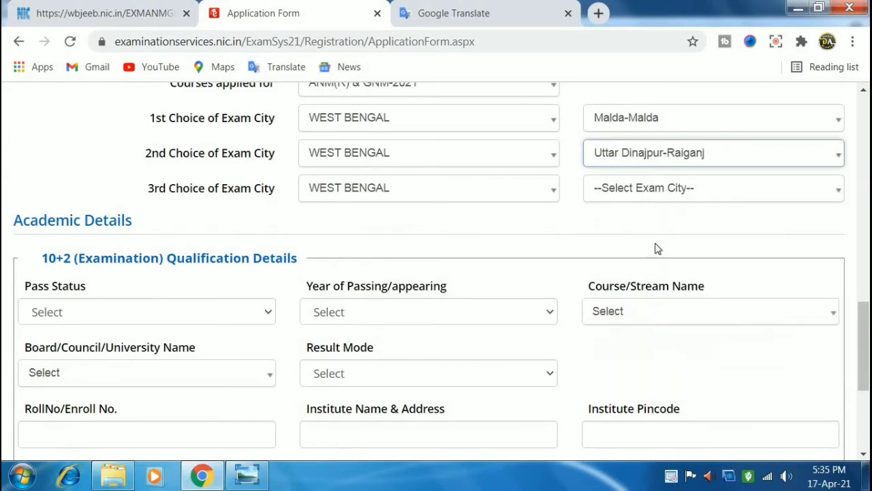
pyautogui.click(663, 190)
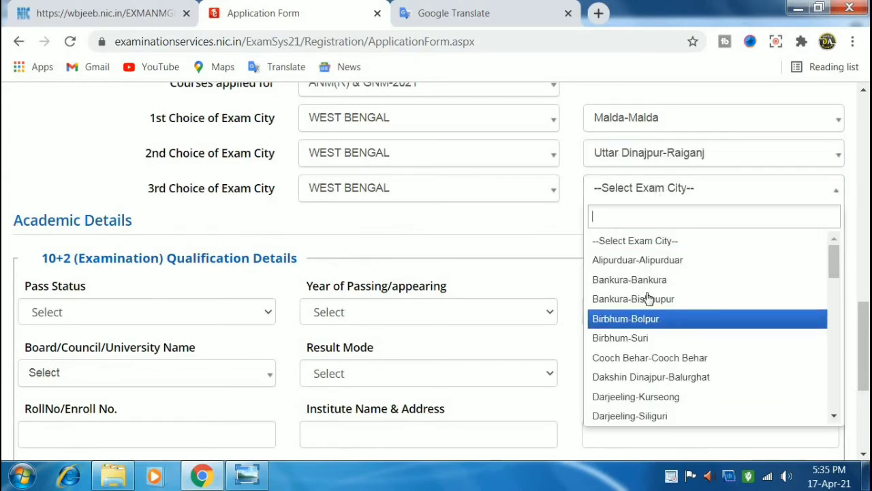
pyautogui.click(672, 416)
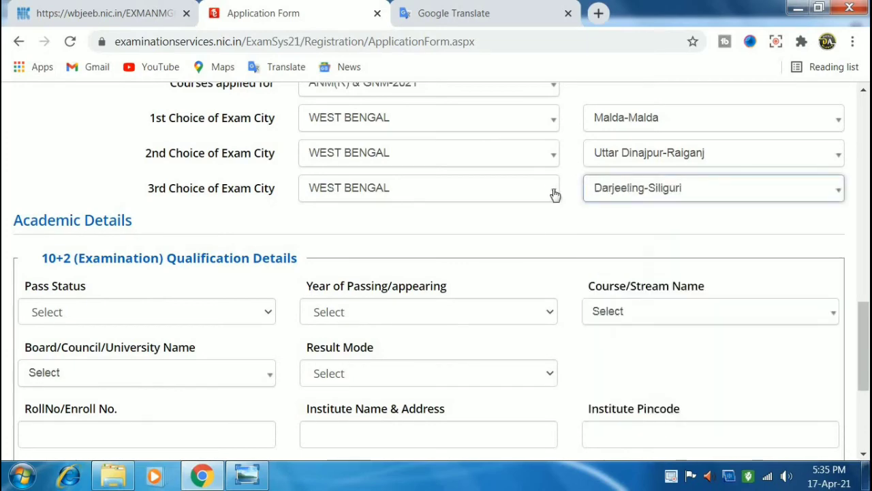
pyautogui.scroll(-1, 181, 209)
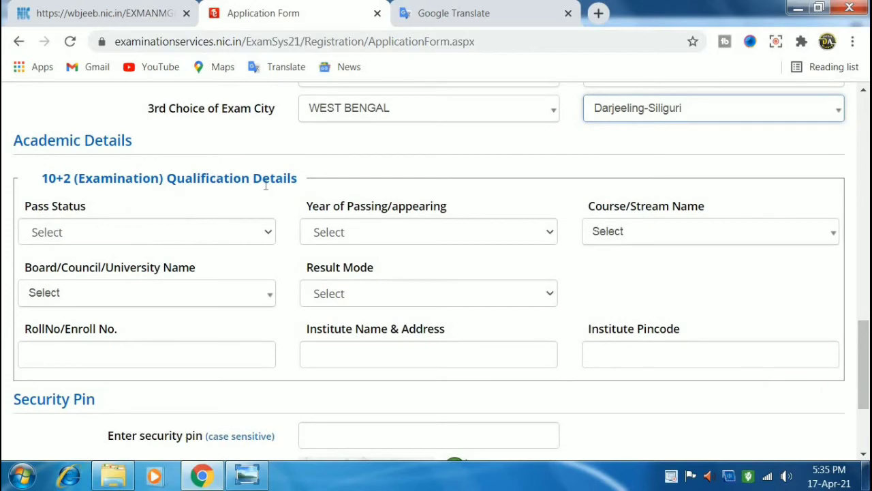
# Close the translate tab and set Pass Status to Passed with passing year 2020.
pyautogui.click(567, 13)
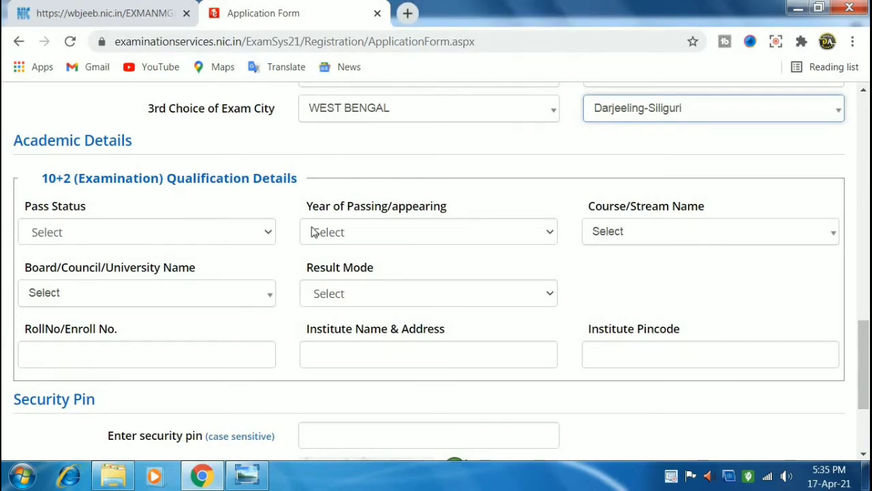
pyautogui.click(190, 236)
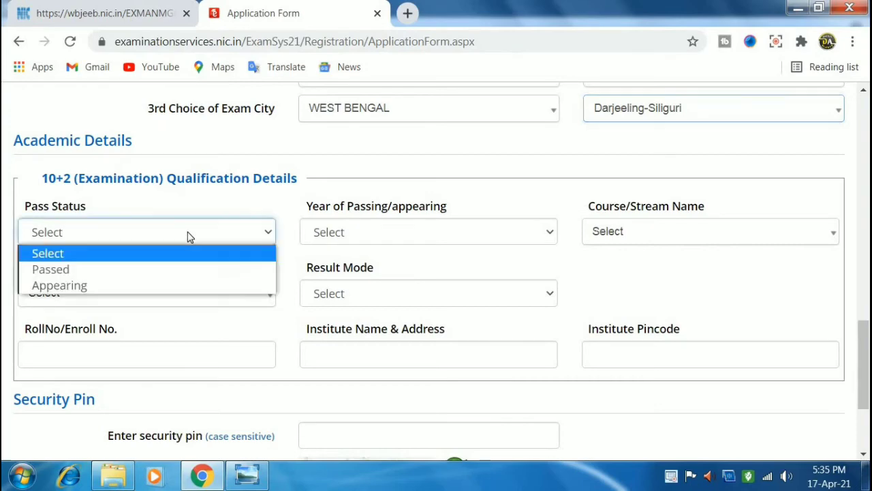
pyautogui.click(121, 272)
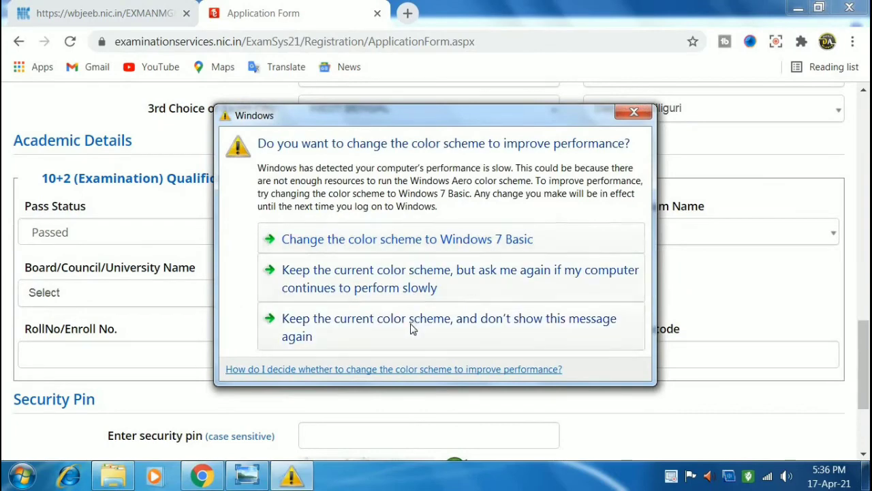
pyautogui.click(409, 327)
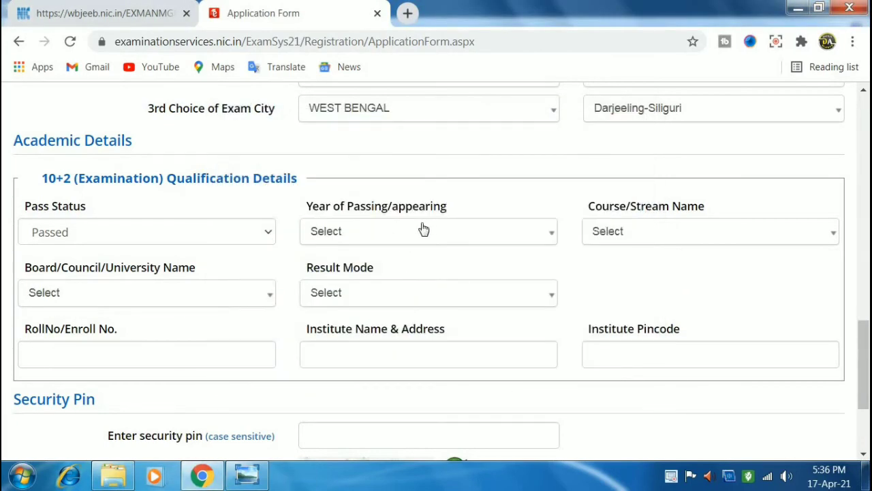
pyautogui.click(426, 229)
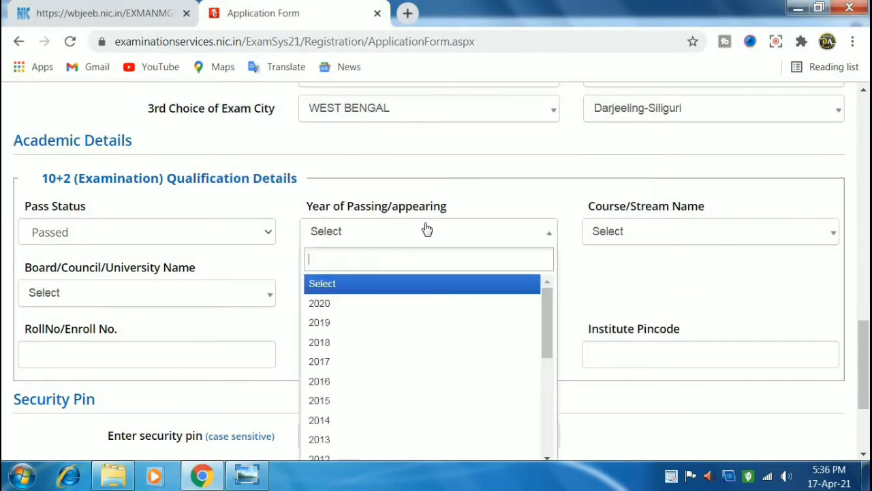
pyautogui.click(413, 305)
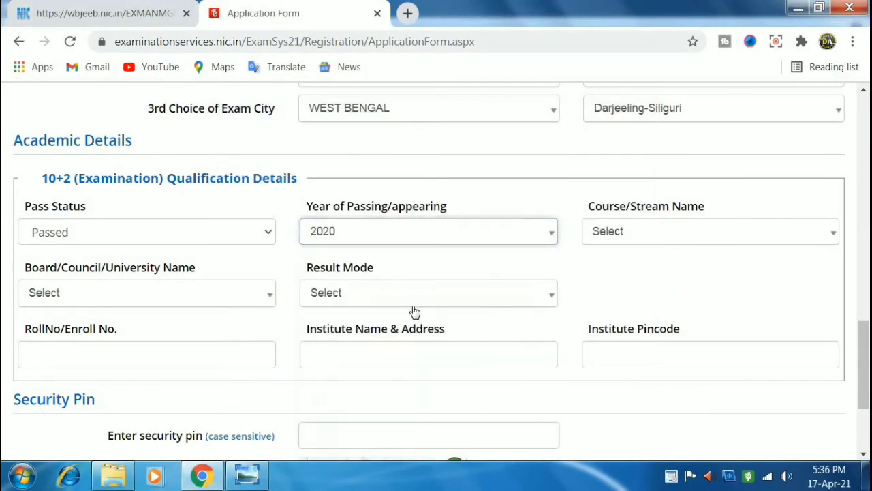
# Select course 10+2 (Examination) and board WEST BENGAL COUNCIL OF HIGHER SECONDARY EDUCATION.
pyautogui.click(661, 235)
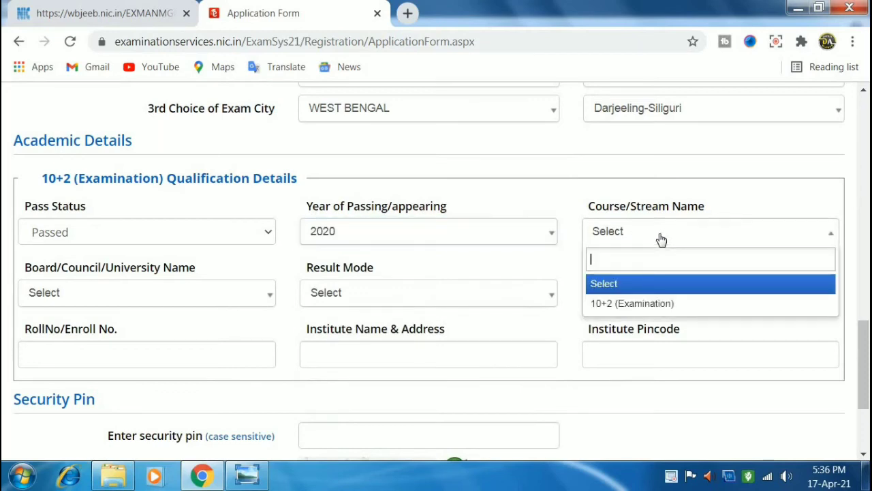
pyautogui.click(640, 304)
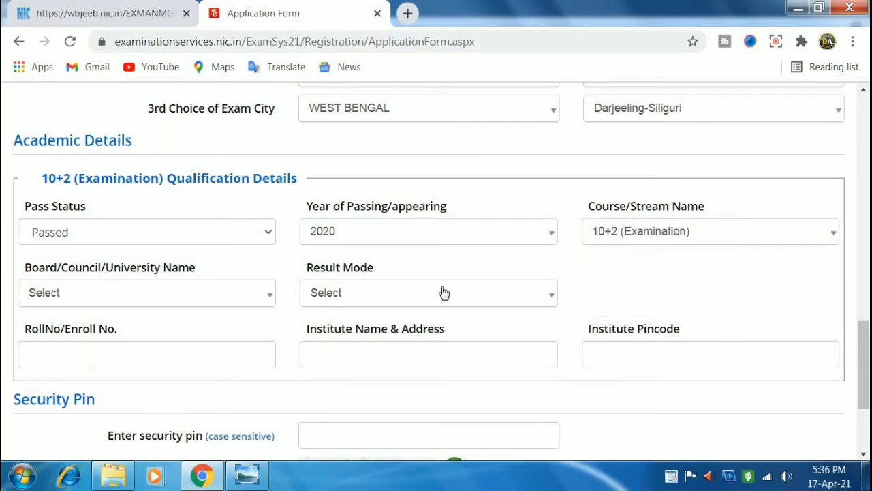
pyautogui.click(224, 302)
pyautogui.scroll(-3, 215, 305)
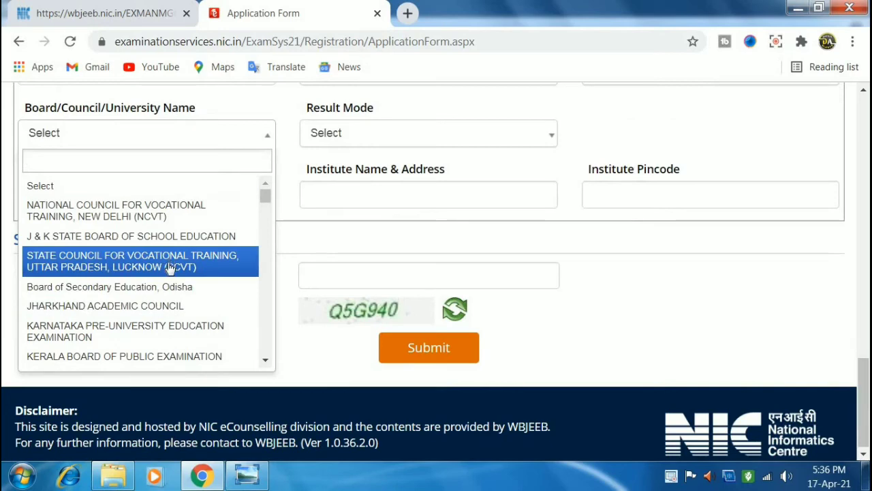
pyautogui.scroll(-3, 145, 235)
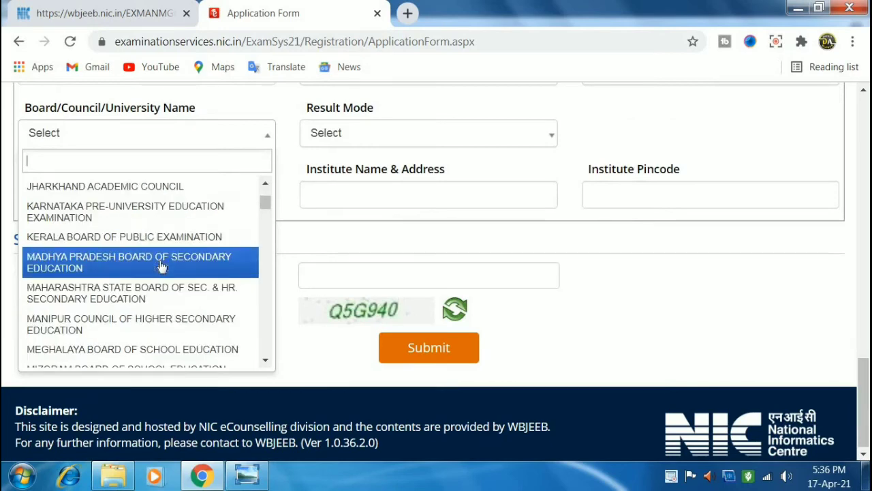
pyautogui.scroll(-5, 159, 278)
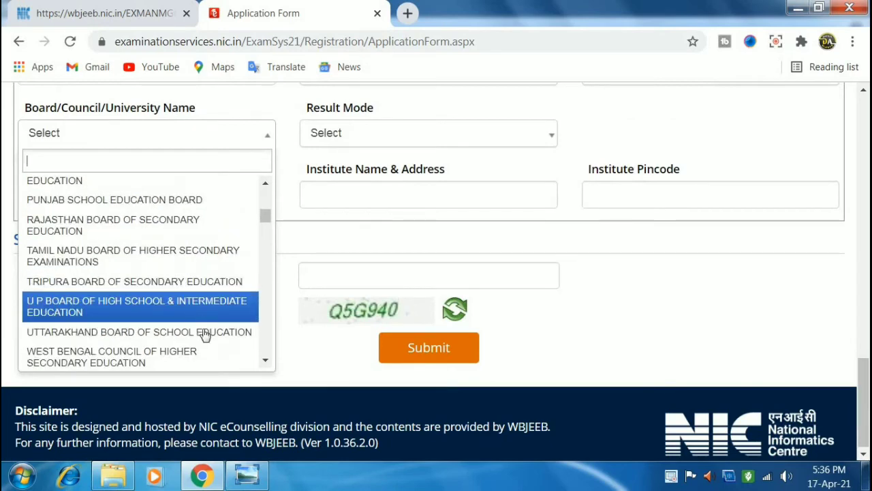
pyautogui.click(197, 355)
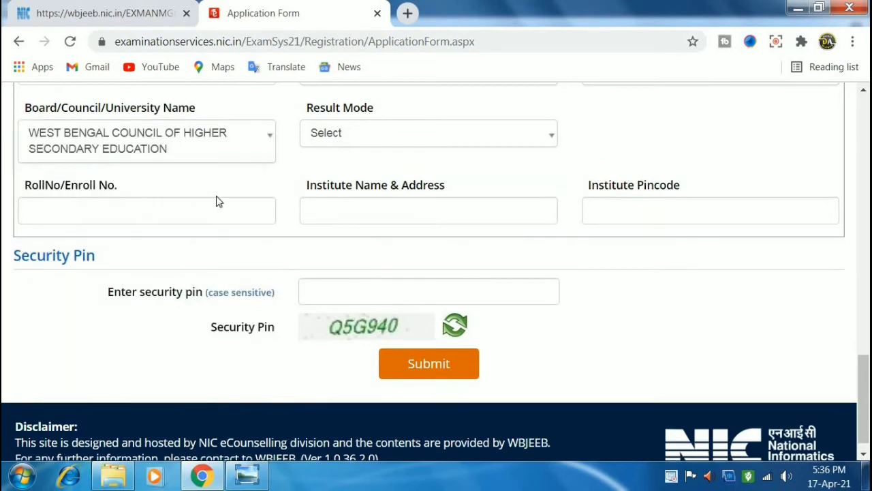
# Set Result Mode to Percentage with total marks 500 and obtained marks 446.
pyautogui.click(400, 133)
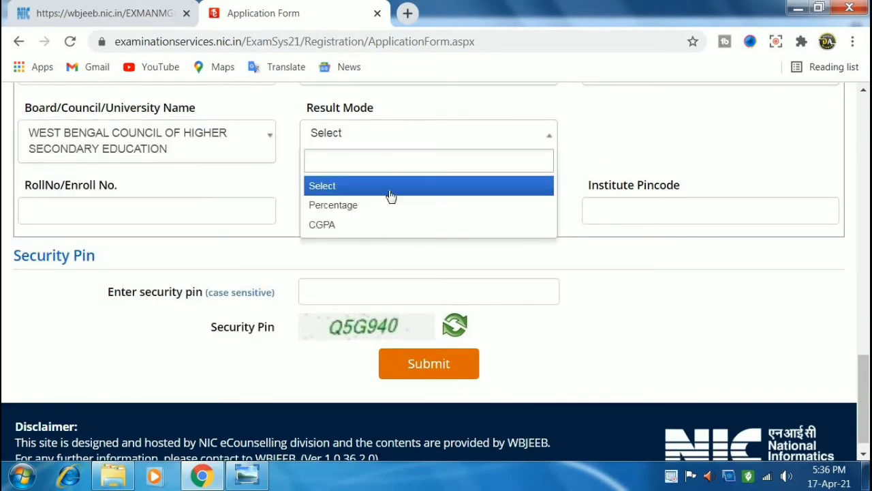
pyautogui.click(352, 207)
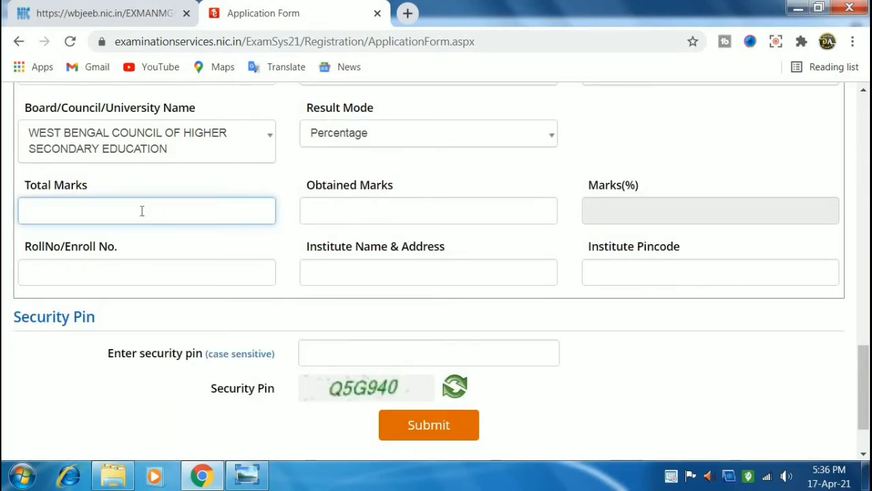
pyautogui.write('00')
pyautogui.click(389, 215)
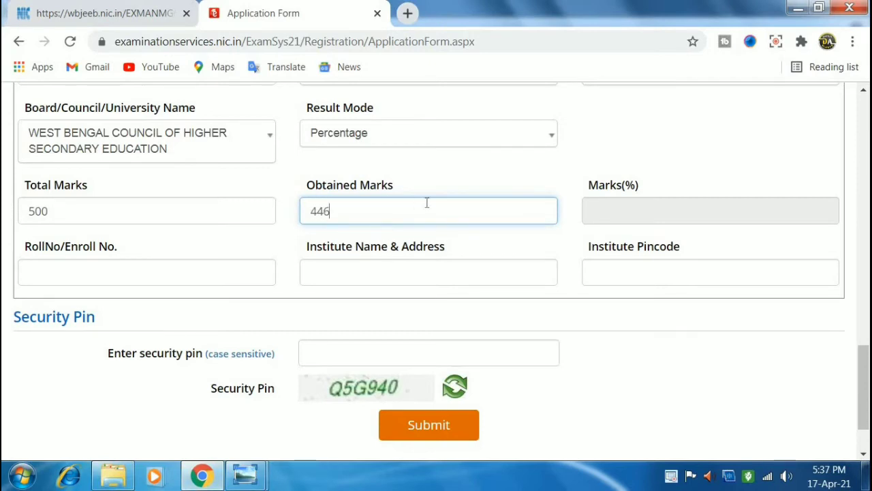
# Fill the roll number and institute name 'INSTITUTE NATION HS', then begin the security pin.
pyautogui.press('Tab')
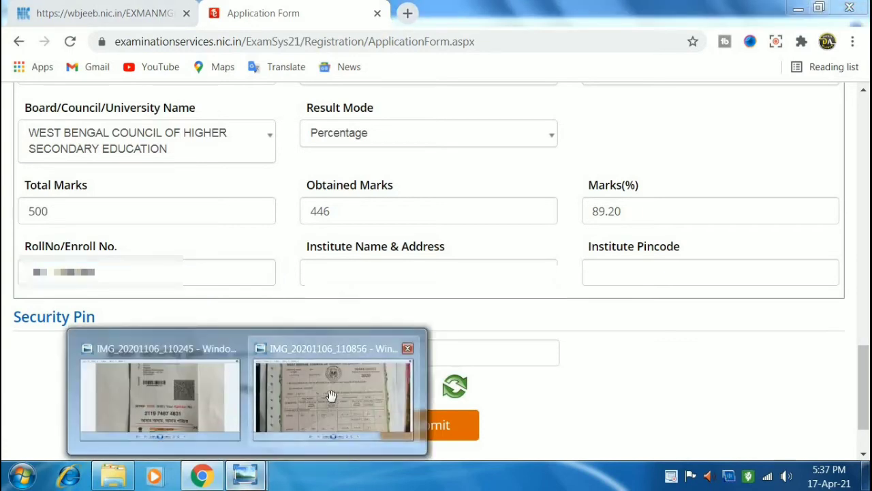
pyautogui.press('Tab')
pyautogui.write('INSTITUTE N')
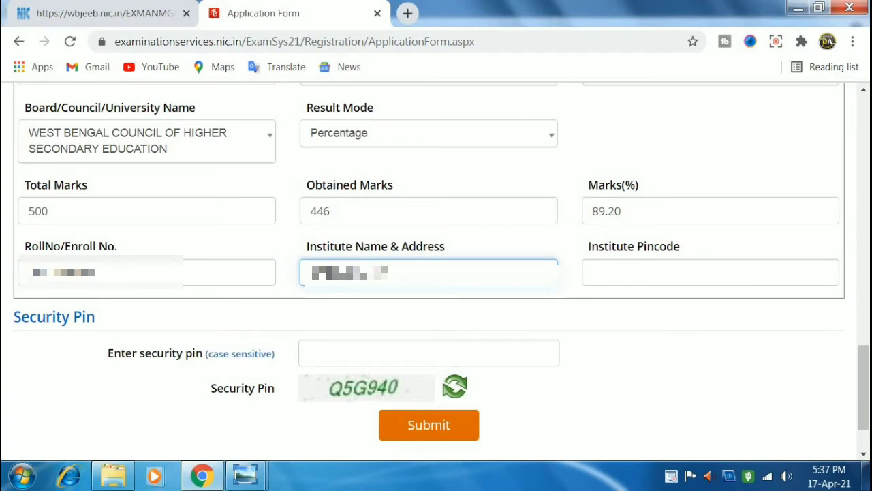
pyautogui.write('AT')
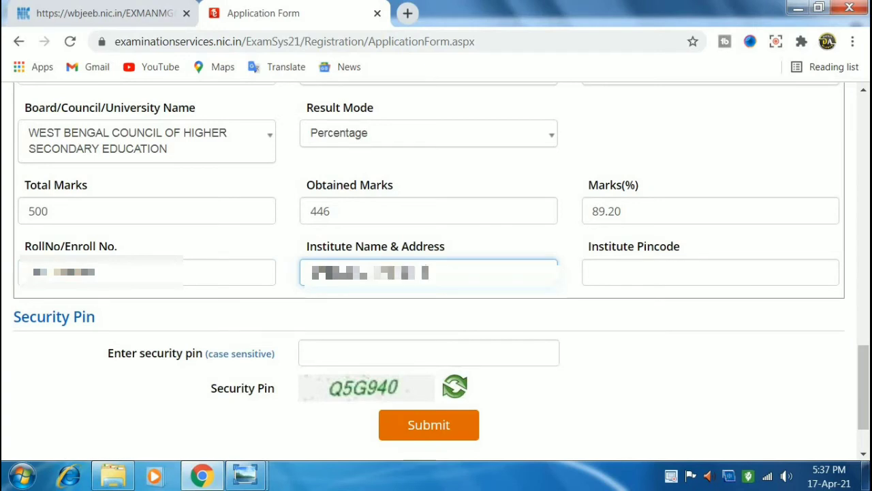
pyautogui.write('ION HS')
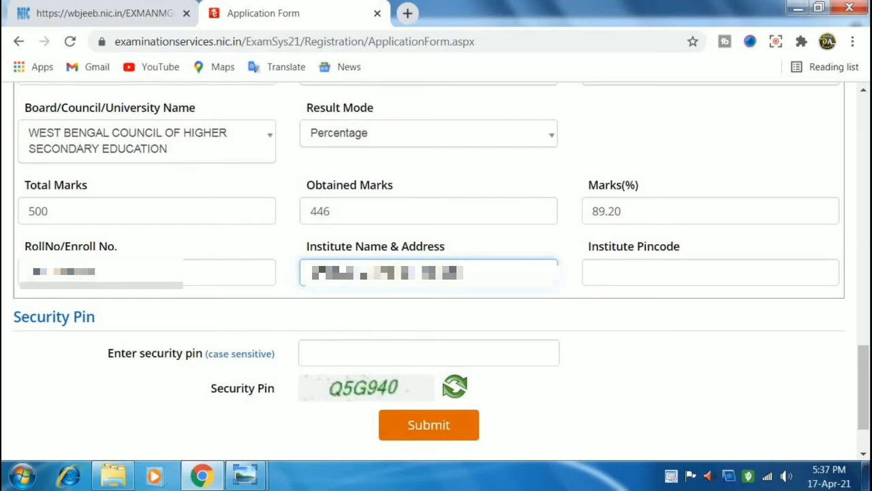
pyautogui.write('5G')
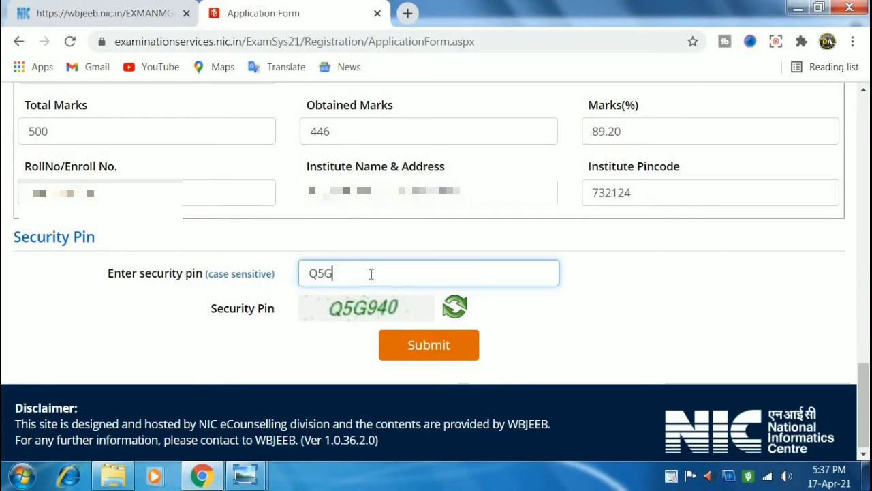
pyautogui.write('940')
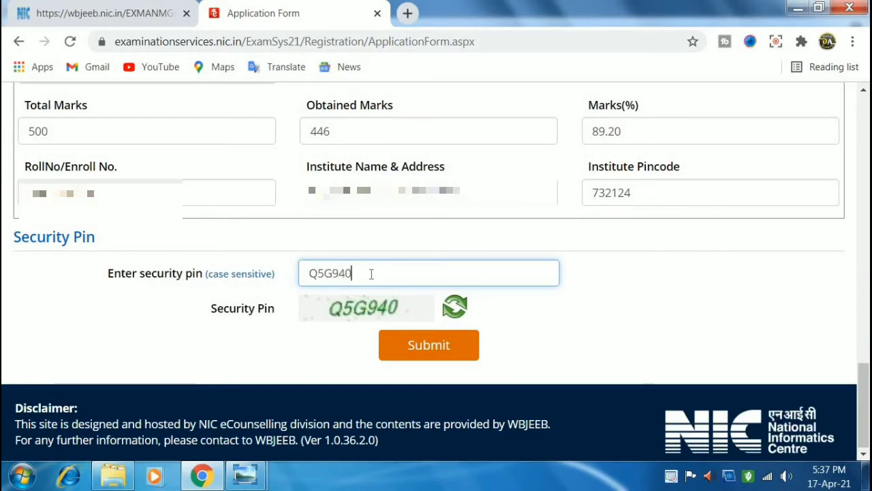
# Submit the application form after entering the institute pincode and security pin.
pyautogui.click(442, 346)
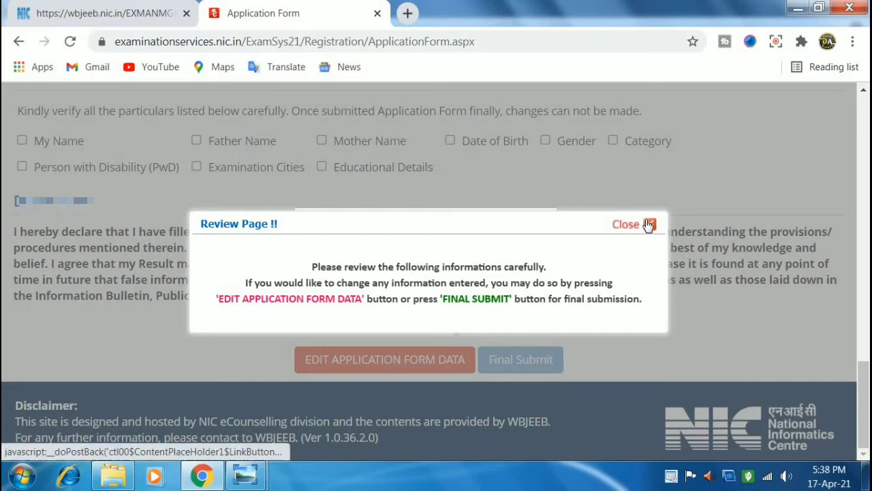
# Dismiss the review notice and tick name, father's name, mother's name and date of birth as verified.
pyautogui.click(649, 225)
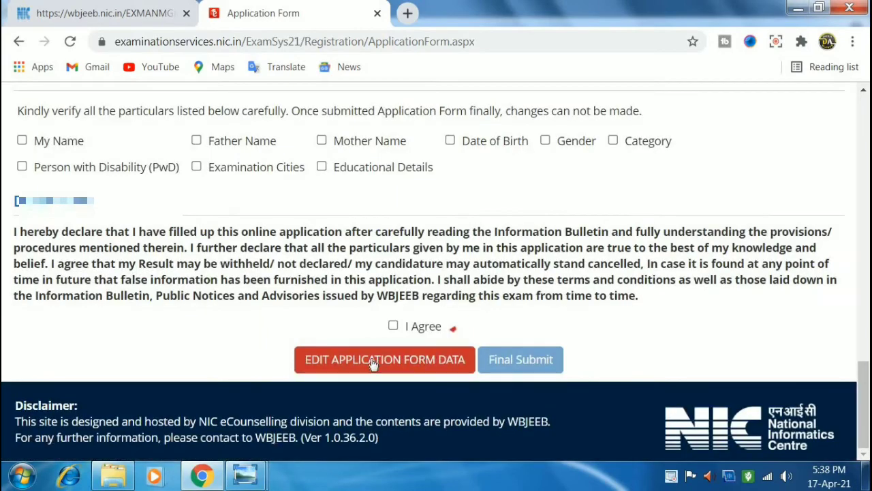
pyautogui.scroll(10, 400, 241)
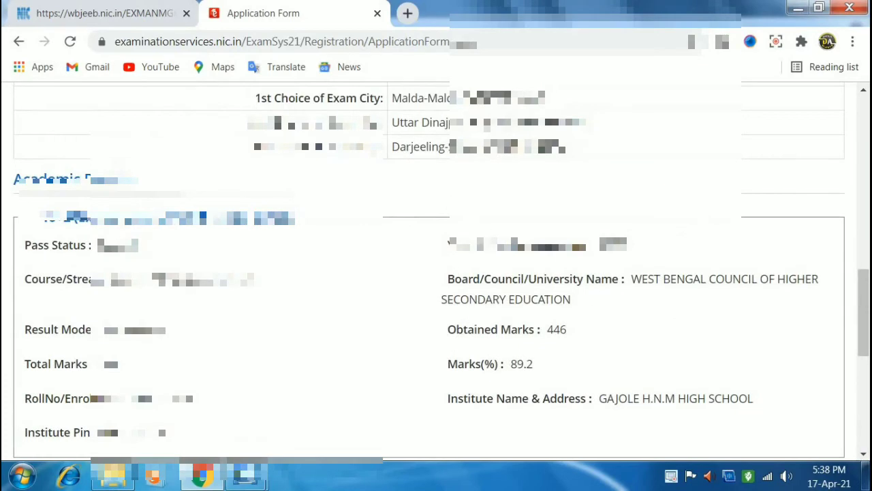
pyautogui.scroll(1, 497, 255)
pyautogui.scroll(-1, 422, 313)
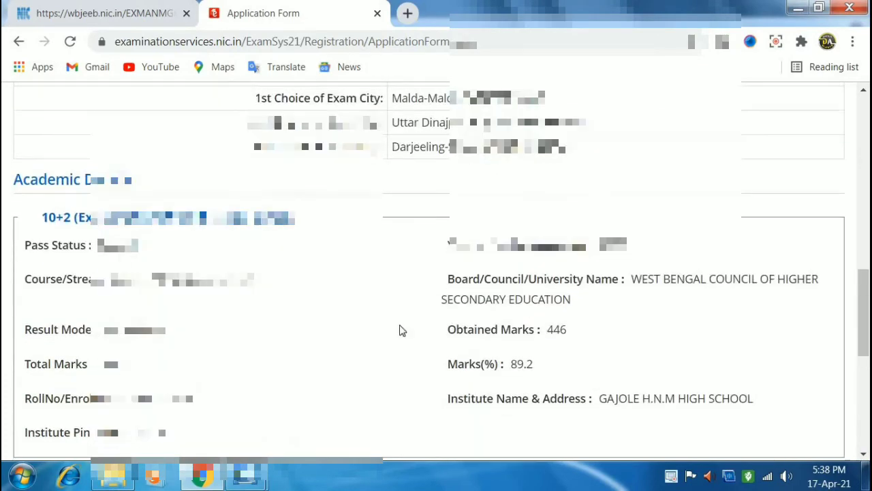
pyautogui.scroll(-1, 409, 325)
pyautogui.scroll(-1, 558, 319)
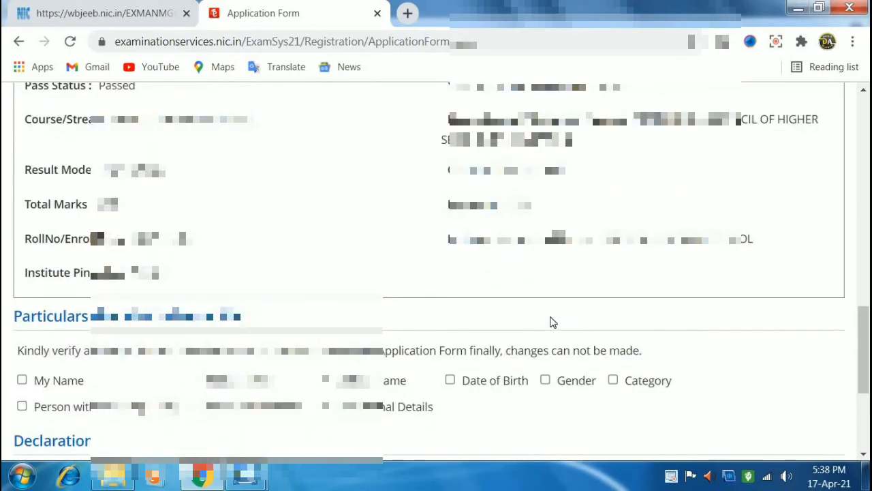
pyautogui.scroll(-1, 549, 317)
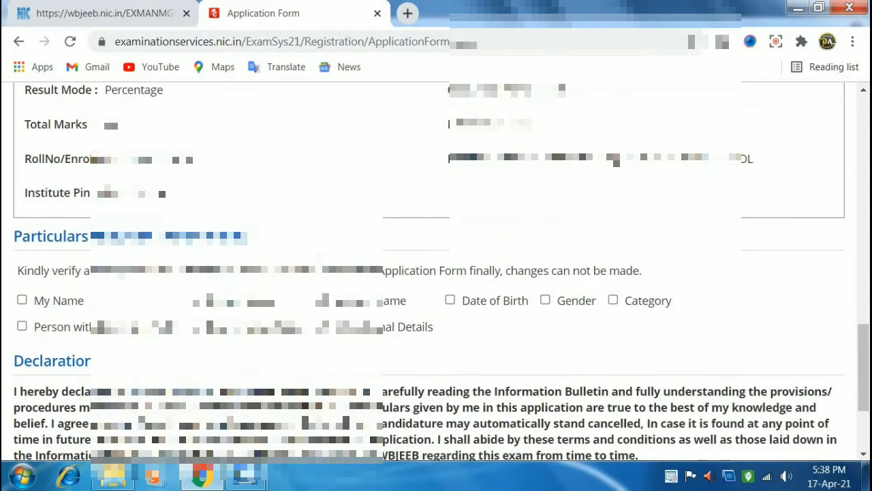
pyautogui.scroll(-1, 253, 259)
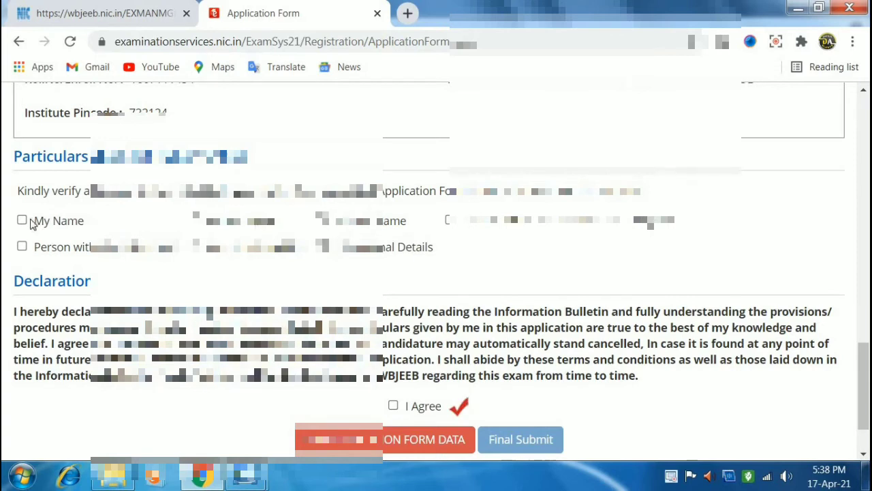
pyautogui.click(22, 220)
pyautogui.click(196, 220)
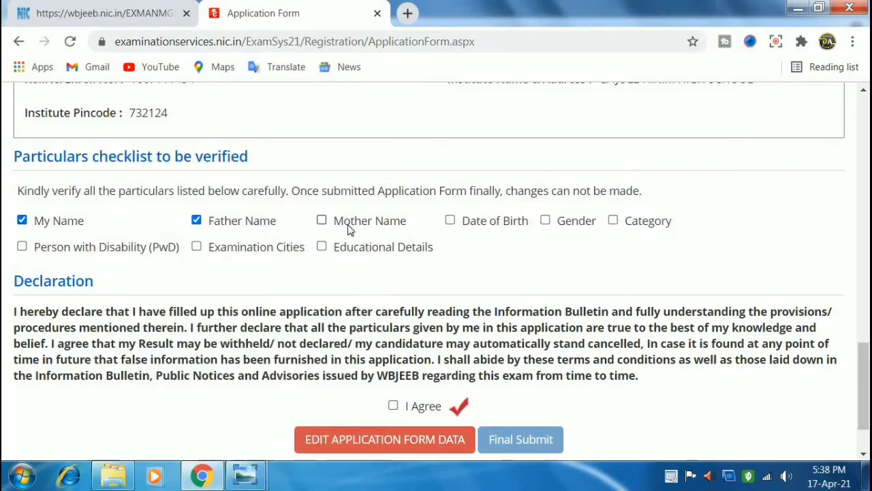
pyautogui.click(322, 220)
pyautogui.click(450, 220)
# Verify gender, category, PwD and exam cities, accept the declaration, and confirm the final submission.
pyautogui.click(590, 220)
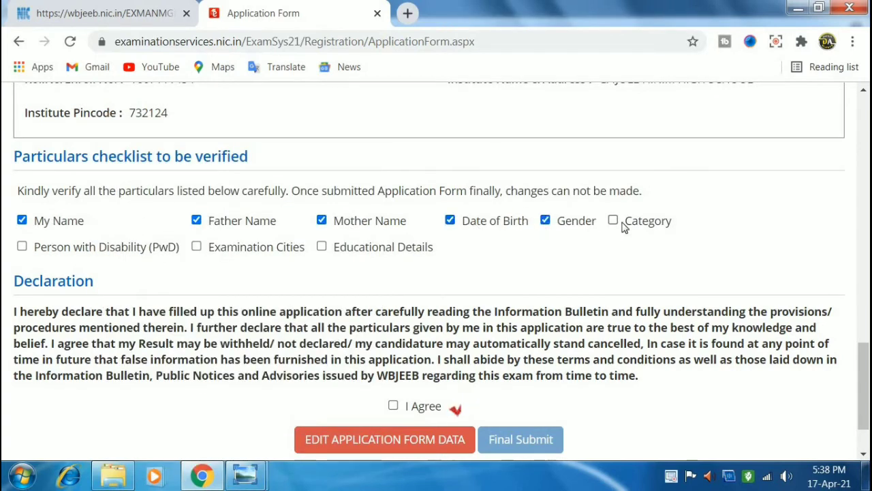
pyautogui.click(623, 223)
pyautogui.click(68, 252)
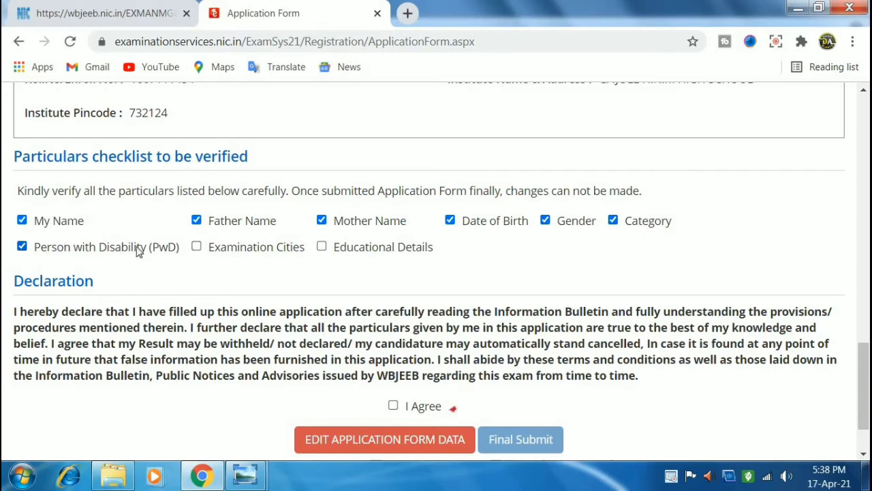
pyautogui.click(232, 252)
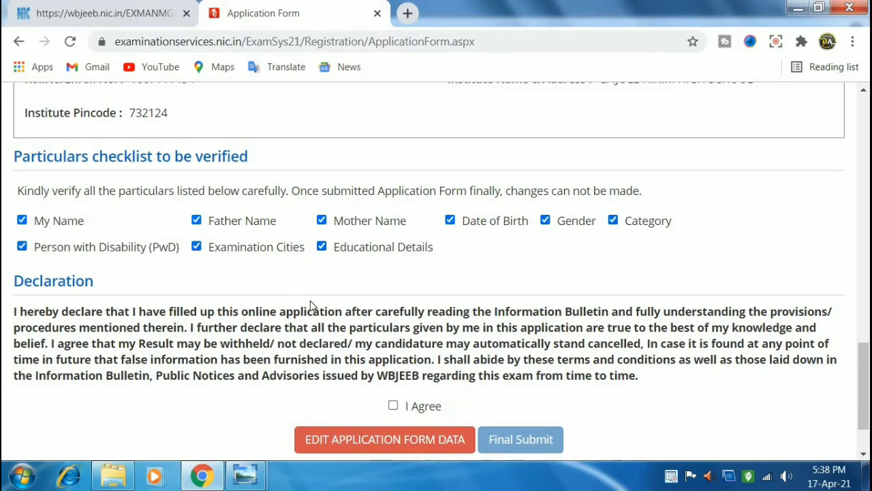
pyautogui.scroll(-2, 278, 281)
pyautogui.click(393, 326)
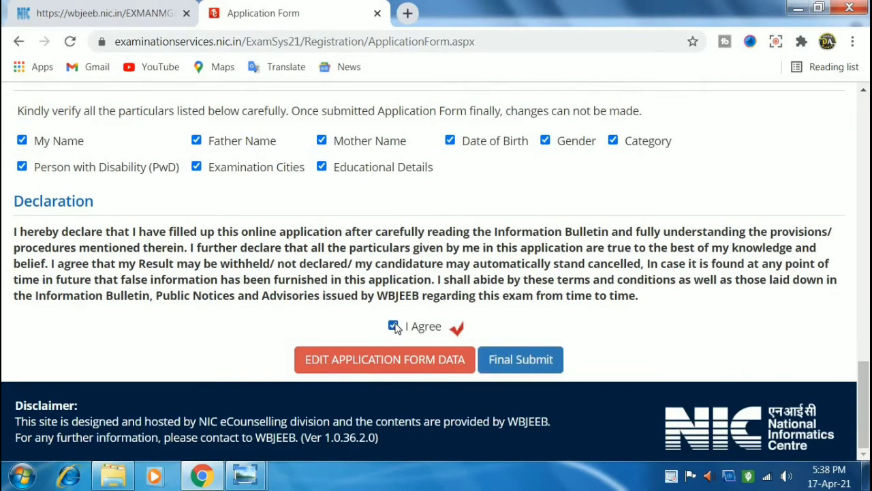
pyautogui.click(528, 361)
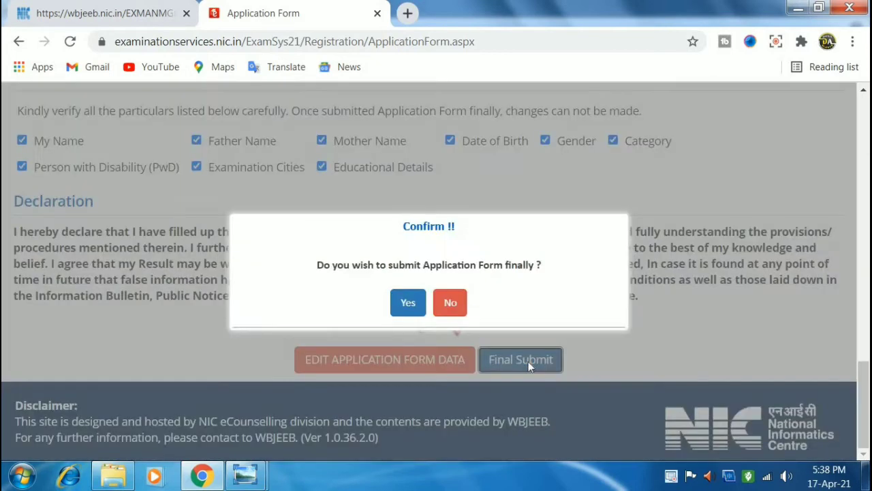
pyautogui.click(408, 304)
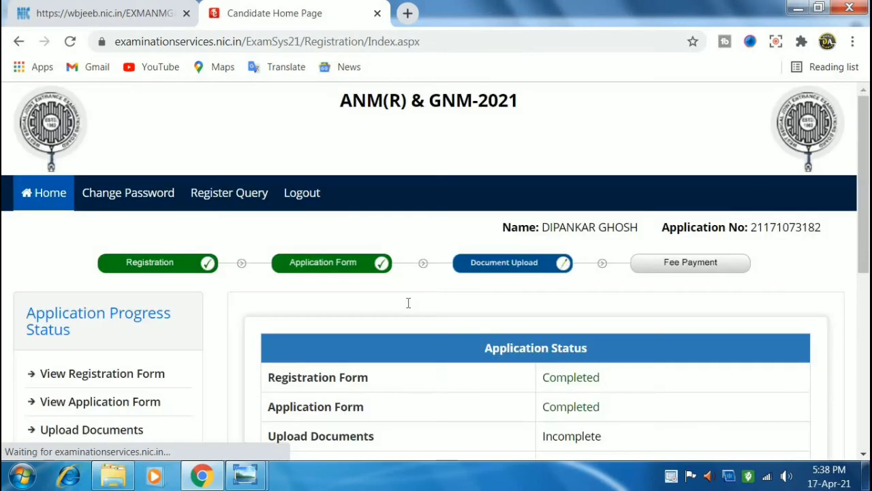
# Scroll the Candidate Home Page and go to Upload Images for the scanned photograph and signature.
pyautogui.scroll(-2, 545, 324)
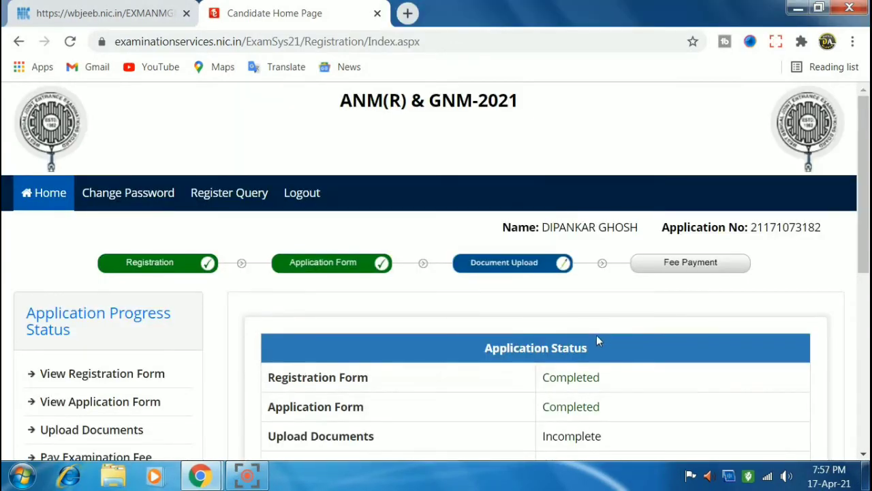
pyautogui.scroll(-1, 597, 339)
pyautogui.scroll(-2, 597, 339)
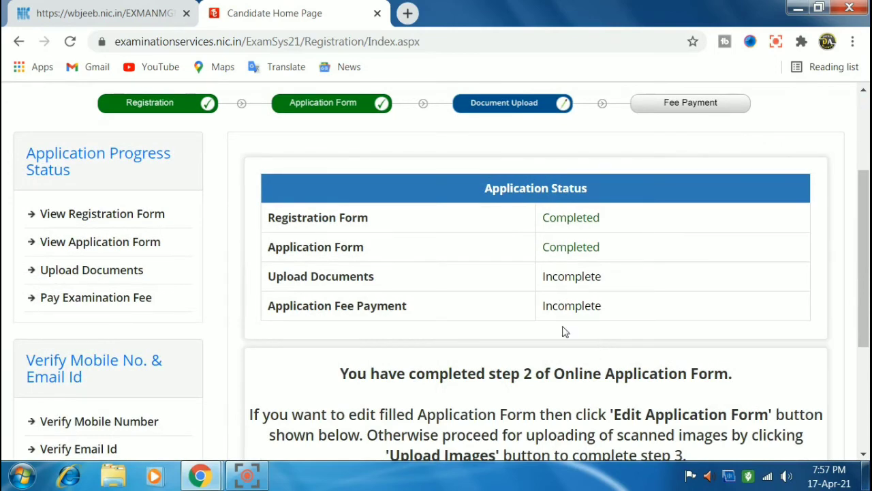
pyautogui.scroll(-3, 538, 326)
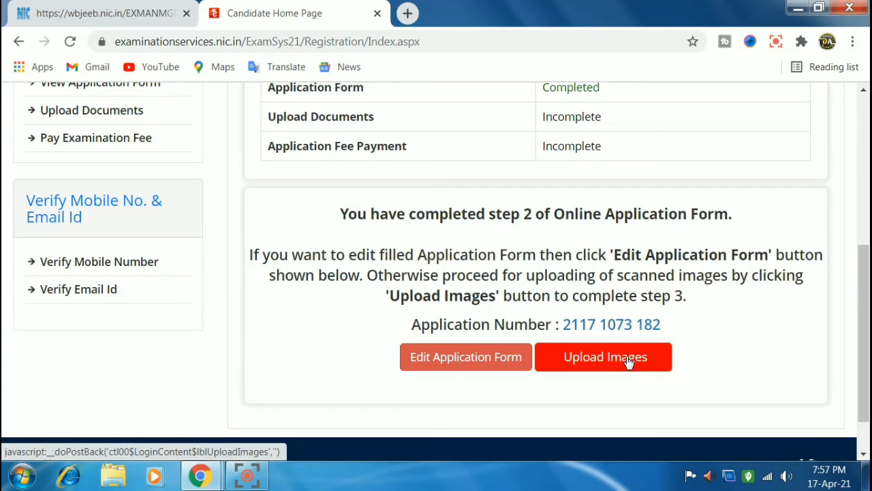
pyautogui.click(629, 362)
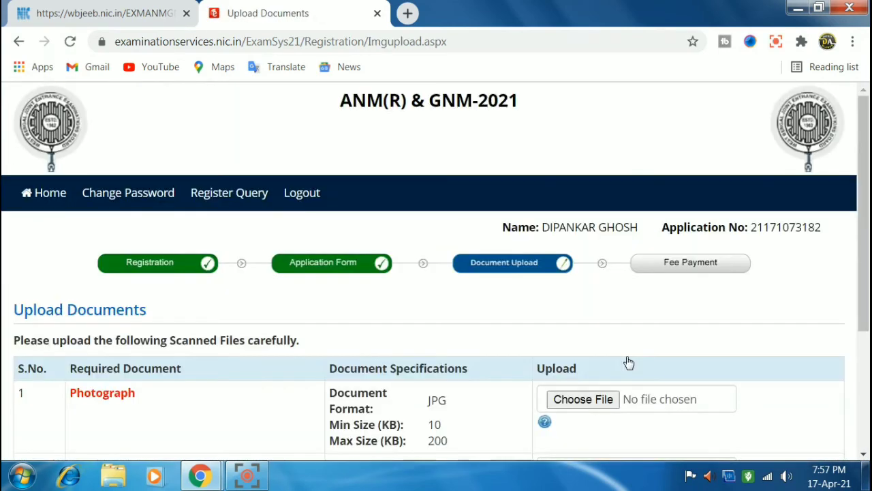
# Attach the candidate's photo image as the Photograph.
pyautogui.scroll(-3, 617, 357)
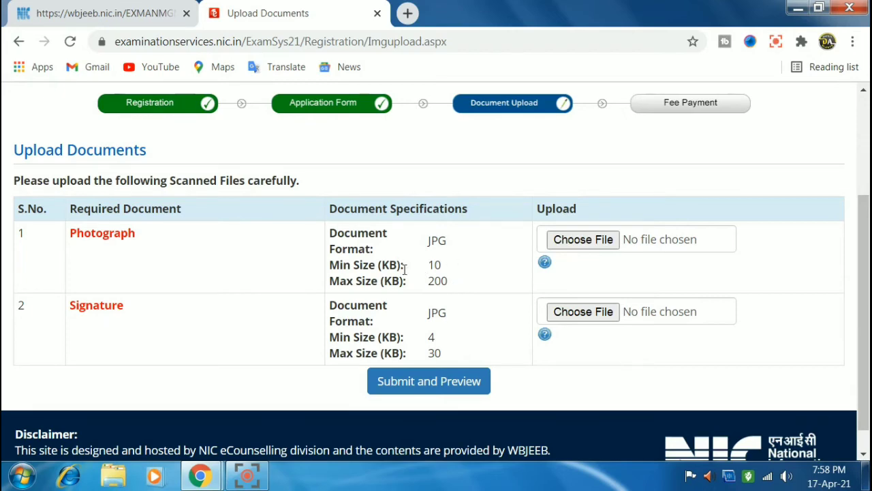
pyautogui.click(595, 241)
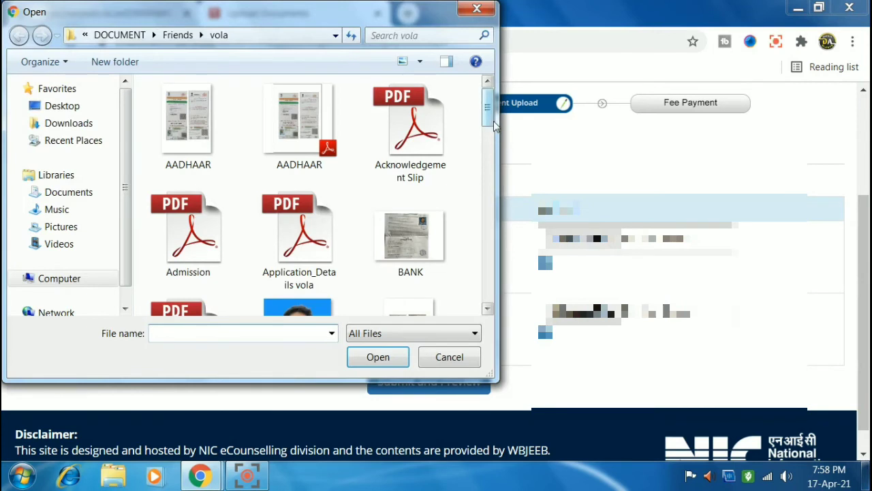
pyautogui.moveTo(496, 128); pyautogui.dragTo(492, 154)
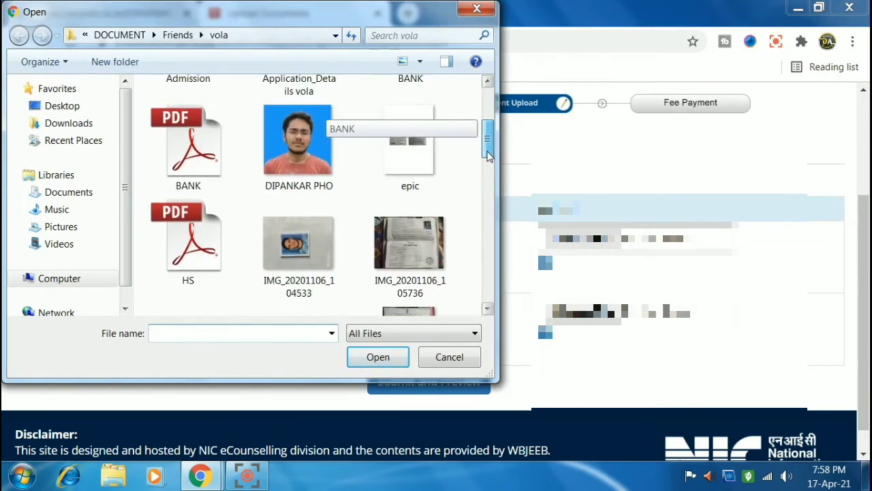
pyautogui.click(317, 156)
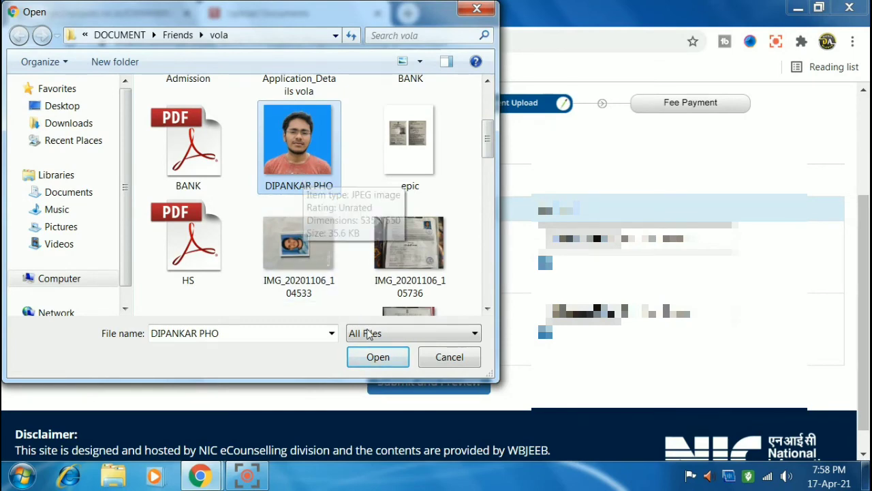
pyautogui.click(389, 356)
# Attach the Signature JPG as the Signature.
pyautogui.scroll(-2, 436, 273)
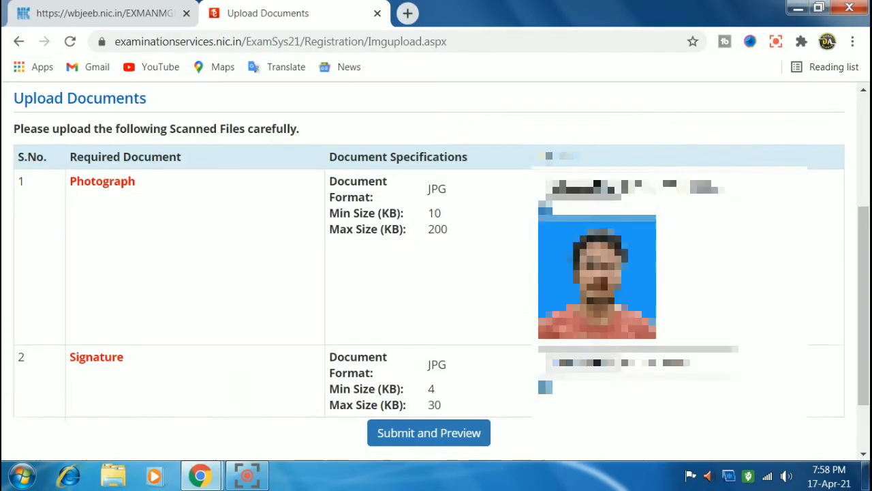
pyautogui.click(576, 335)
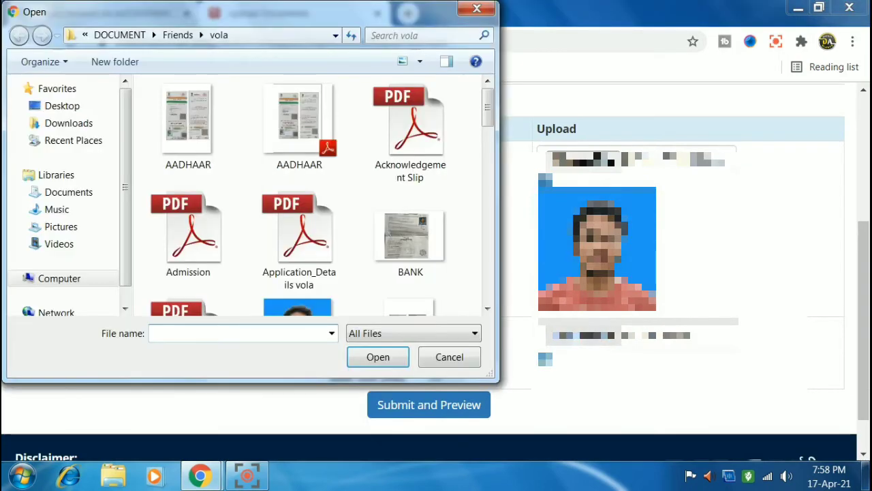
pyautogui.moveTo(494, 121)
pyautogui.mouseDown()
pyautogui.moveTo(492, 218)
pyautogui.moveTo(502, 282)
pyautogui.mouseUp()
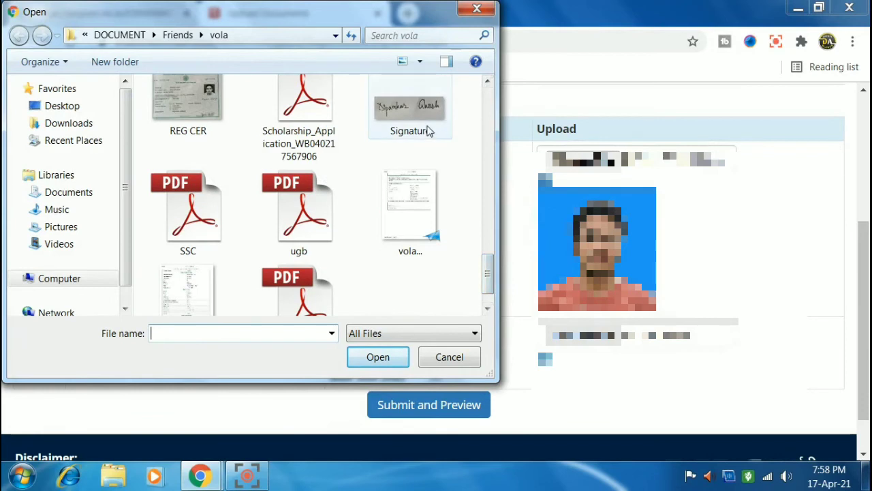
pyautogui.click(428, 131)
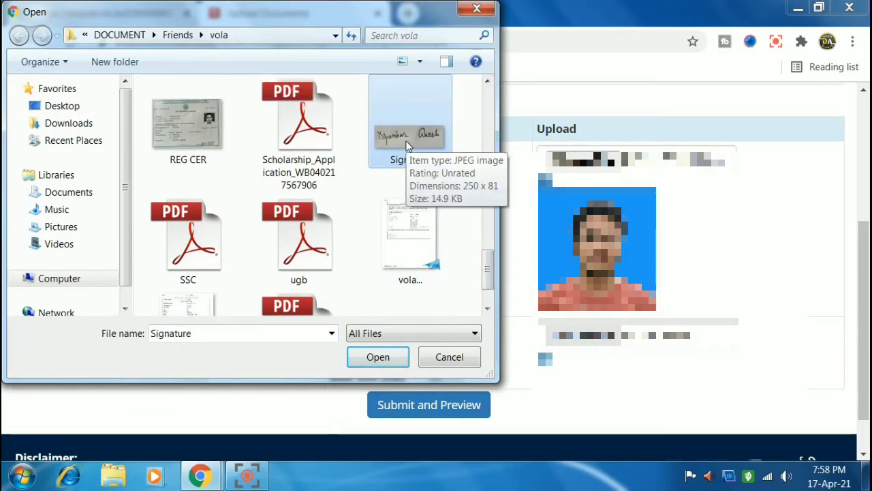
pyautogui.click(383, 358)
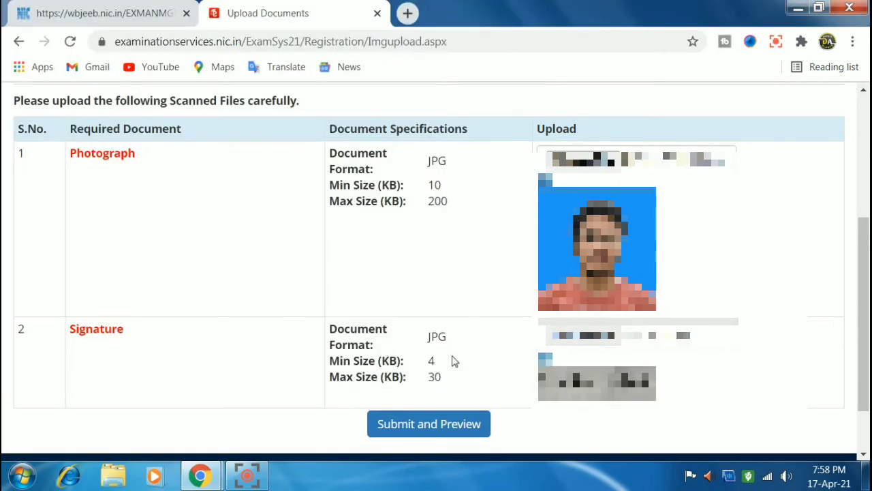
# Submit and preview the uploaded files, ticking Self Verified for the documents.
pyautogui.click(456, 433)
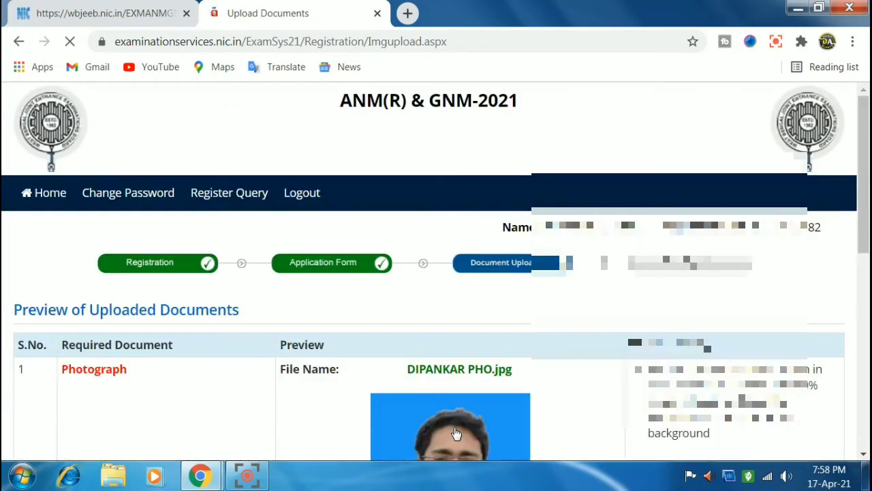
pyautogui.scroll(-1, 468, 398)
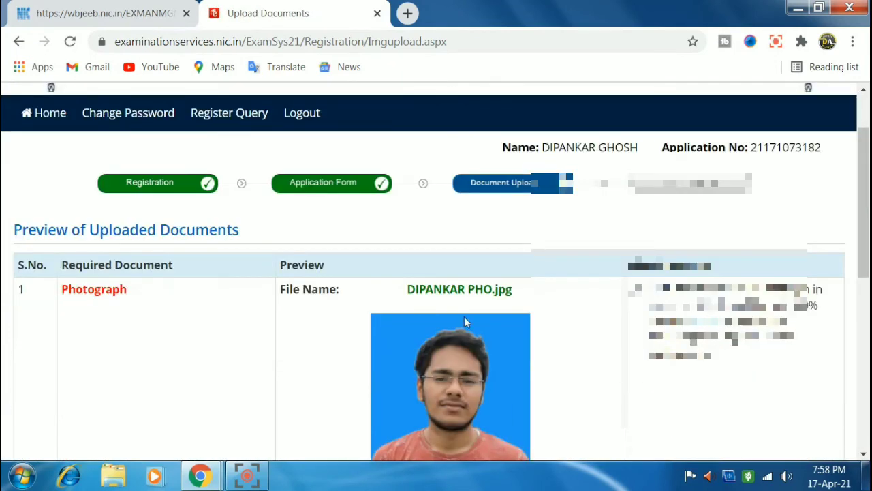
pyautogui.scroll(-3, 494, 300)
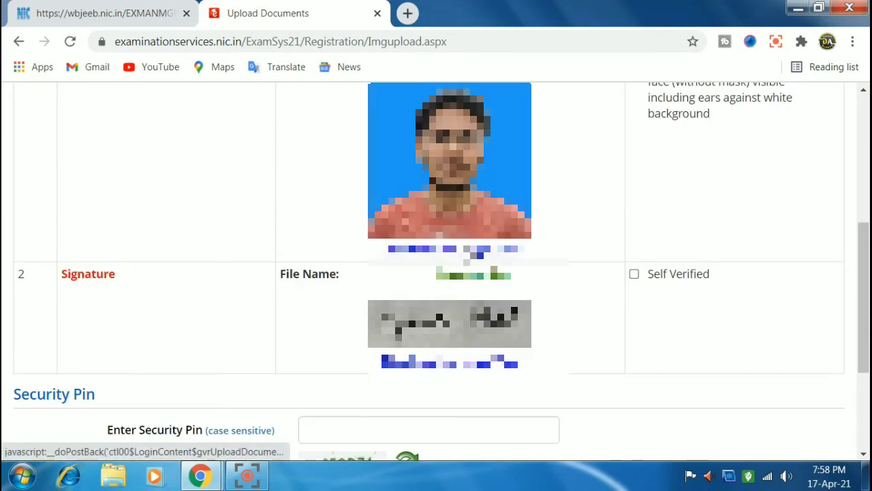
pyautogui.scroll(1, 466, 253)
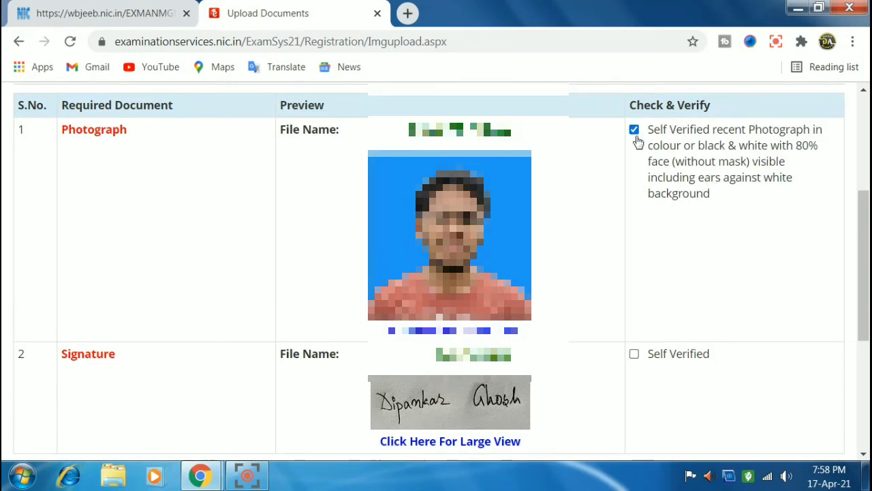
pyautogui.scroll(-1, 637, 157)
pyautogui.click(635, 274)
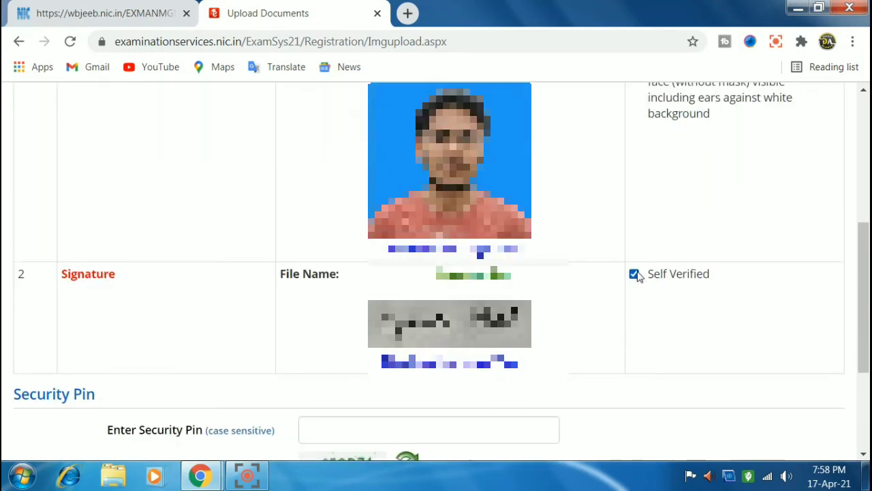
pyautogui.scroll(-1, 620, 286)
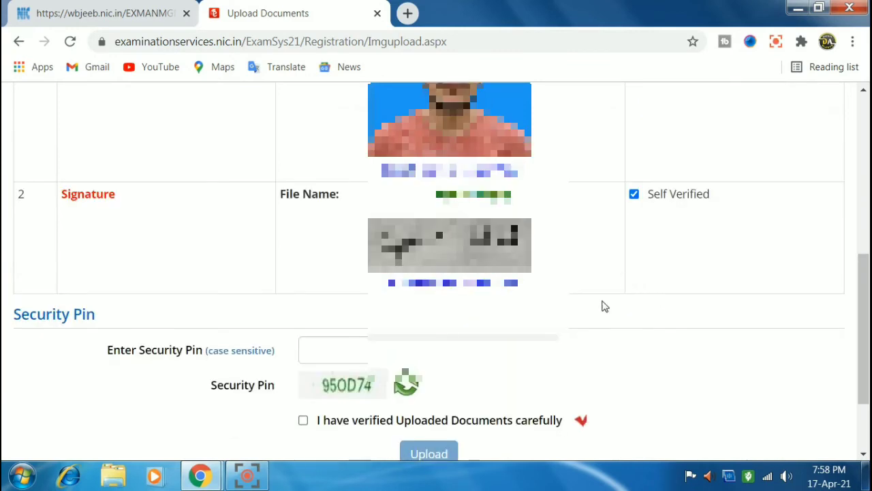
pyautogui.scroll(-1, 604, 306)
# Enter the displayed security pin, tick the verification declaration, and upload the documents.
pyautogui.click(398, 270)
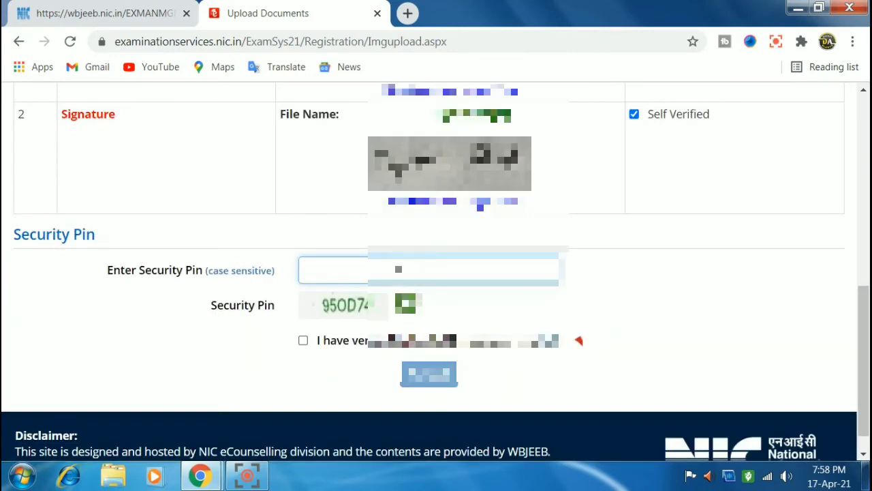
pyautogui.write('95O')
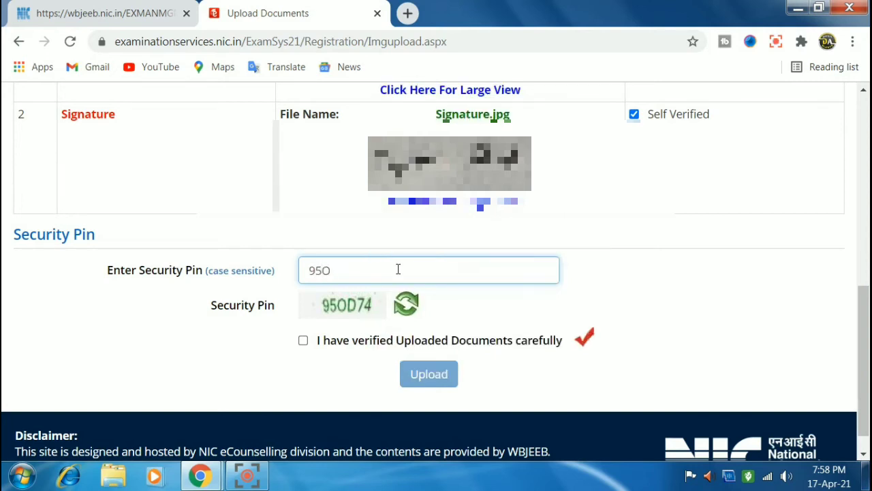
pyautogui.write('D74')
pyautogui.click(304, 340)
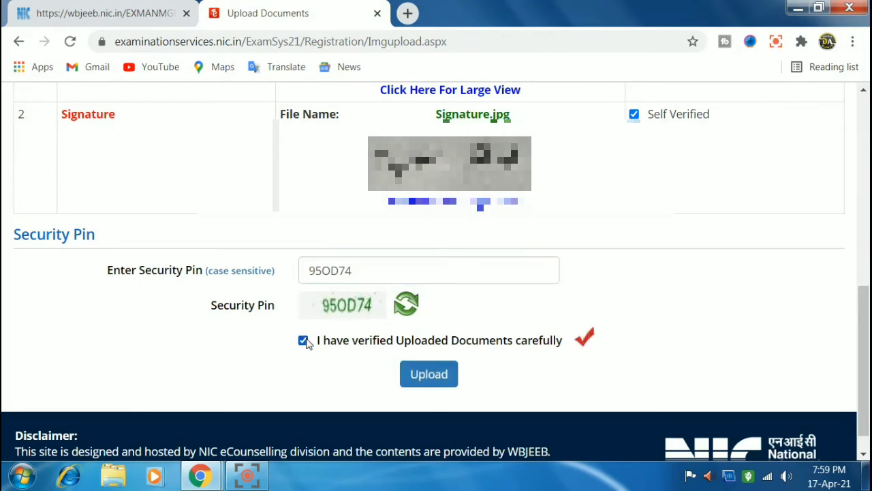
pyautogui.click(431, 379)
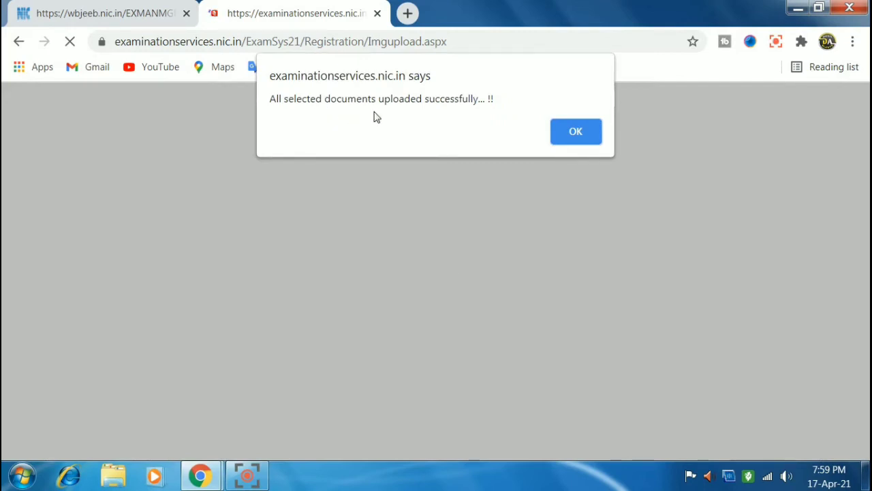
# Dismiss the upload success alert and proceed to pay the Rs. 200 examination fee.
pyautogui.click(572, 133)
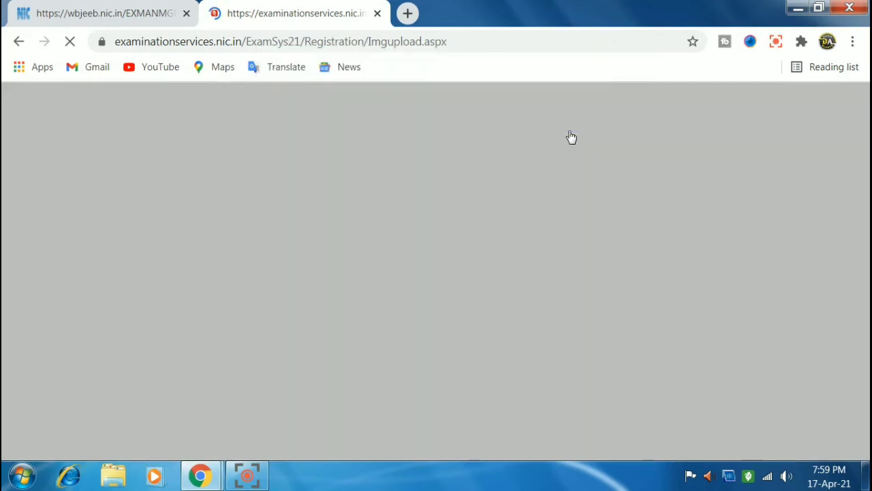
pyautogui.scroll(-1, 569, 296)
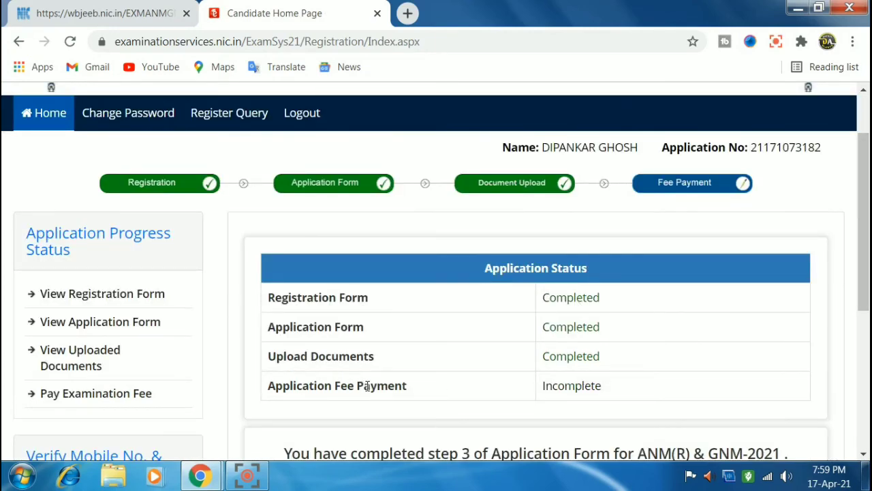
pyautogui.scroll(-1, 508, 387)
pyautogui.scroll(-1, 526, 378)
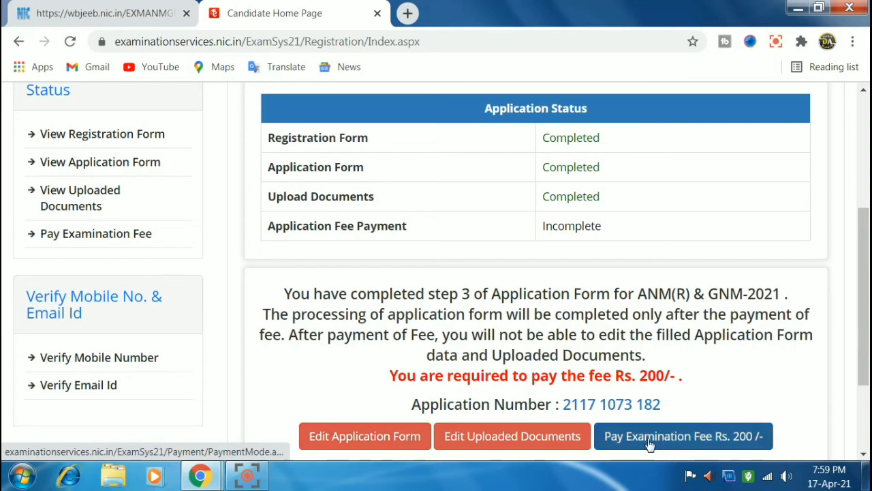
pyautogui.click(710, 440)
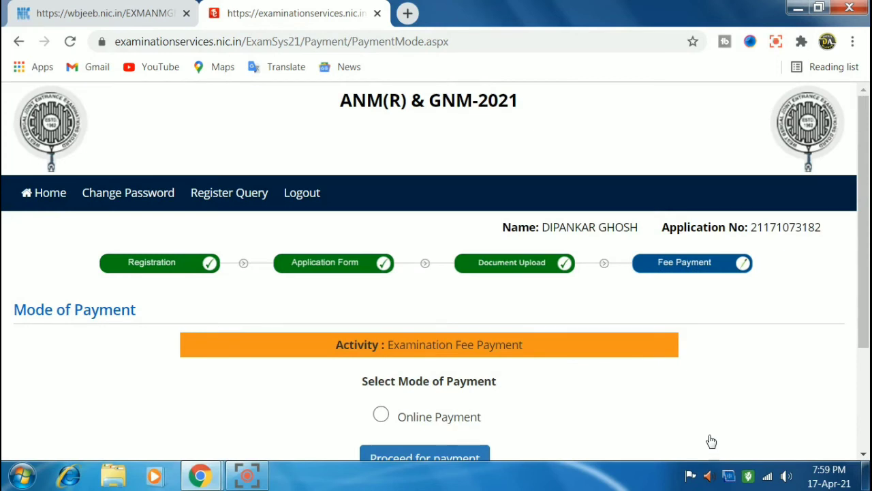
# Choose Online Payment for the Rs 200 examination fee and confirm proceeding to fee payment.
pyautogui.scroll(-3, 712, 442)
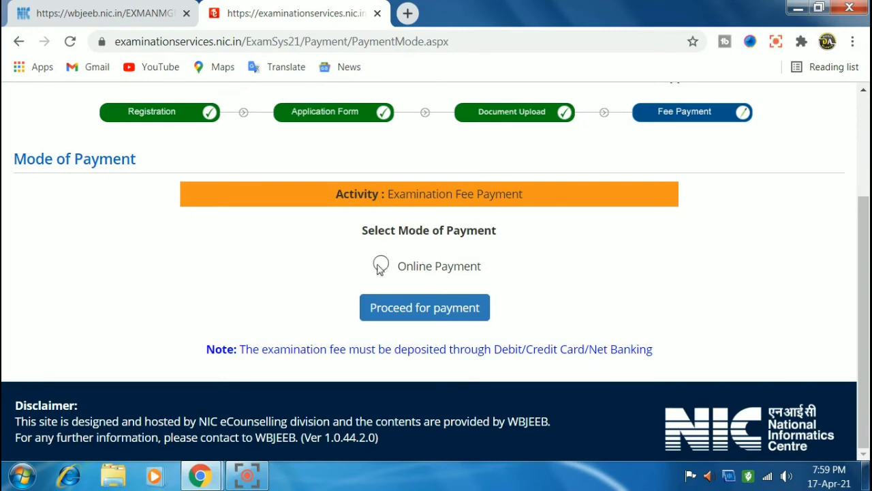
pyautogui.click(381, 263)
pyautogui.click(448, 308)
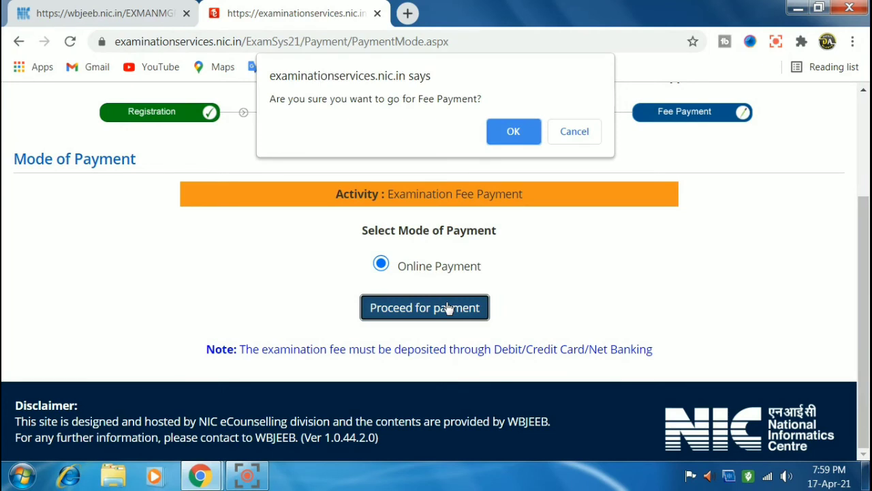
pyautogui.click(514, 132)
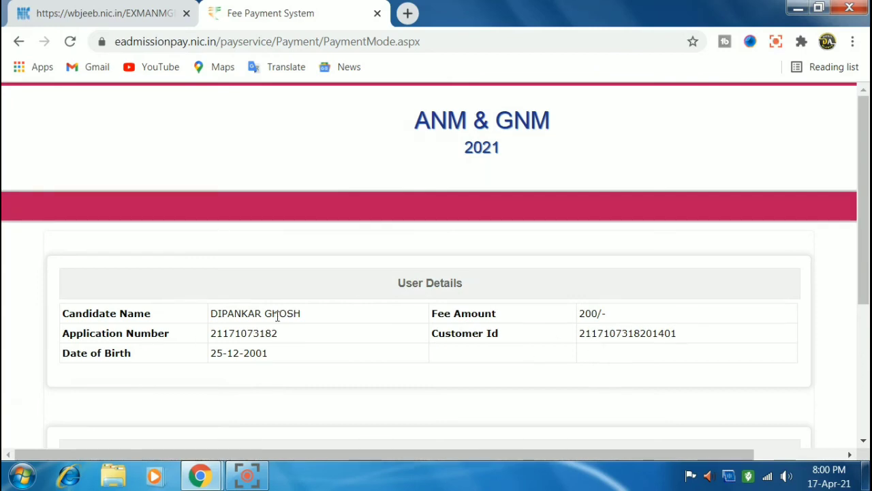
# Keep BillDesk Payment Gateway selected and proceed to the Rs 200.00 BillDesk checkout.
pyautogui.scroll(-4, 392, 363)
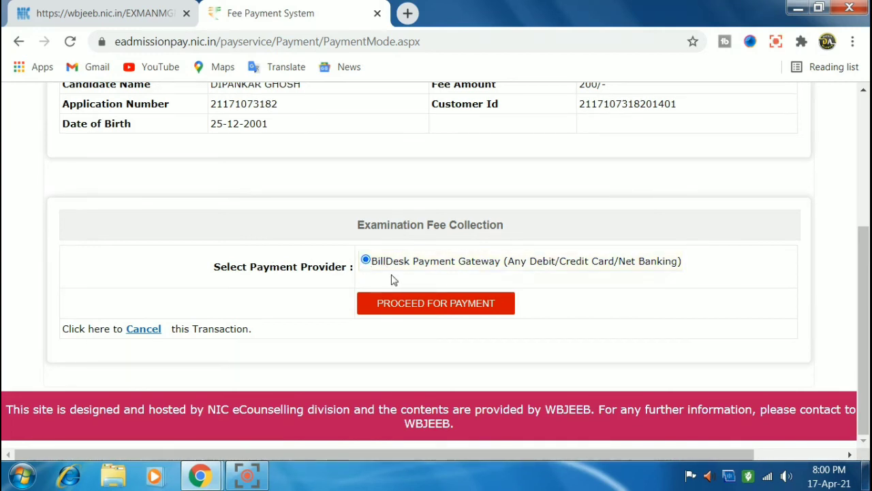
pyautogui.click(456, 308)
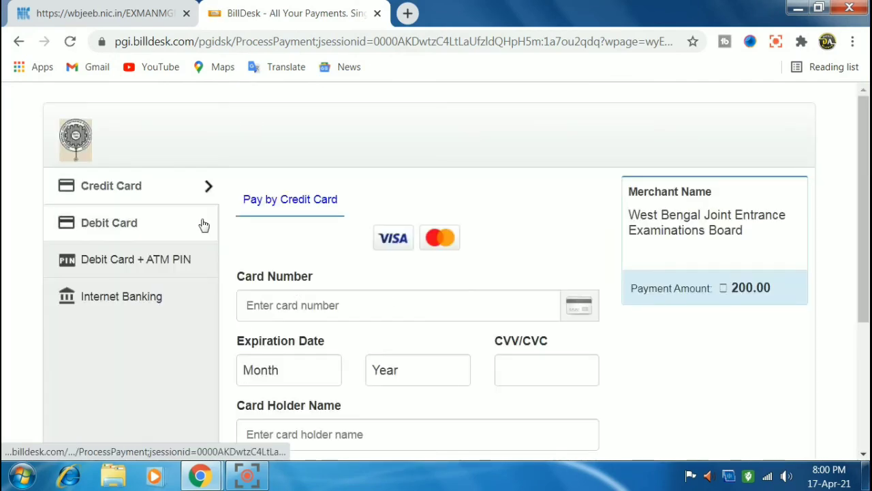
# Compare the Debit Card, ATM PIN and Internet Banking options, then settle on Debit Card payment.
pyautogui.scroll(-1, 483, 248)
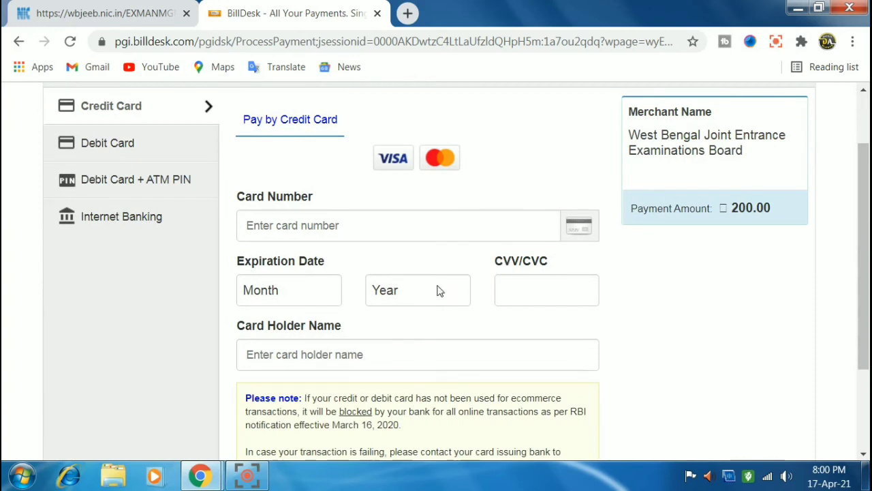
pyautogui.click(146, 156)
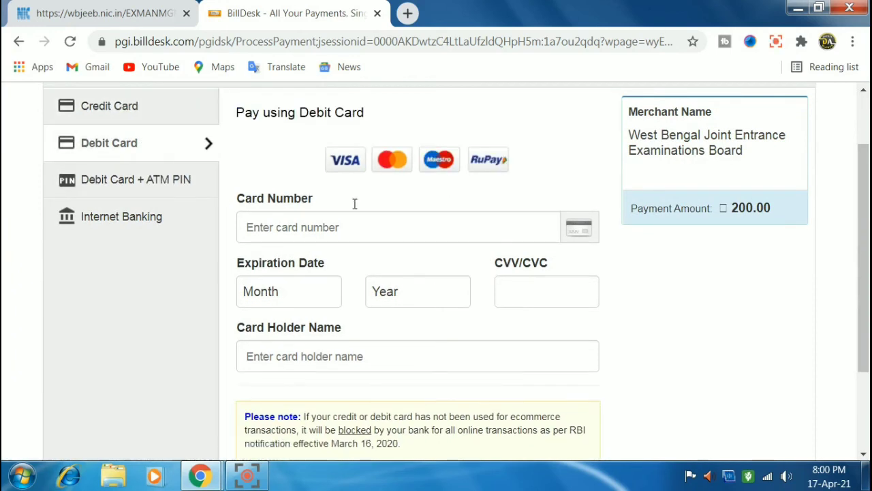
pyautogui.click(113, 180)
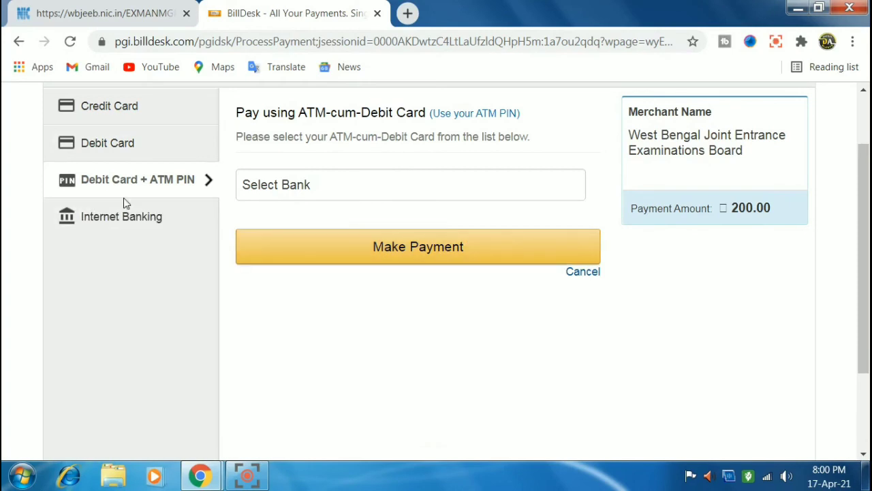
pyautogui.click(128, 219)
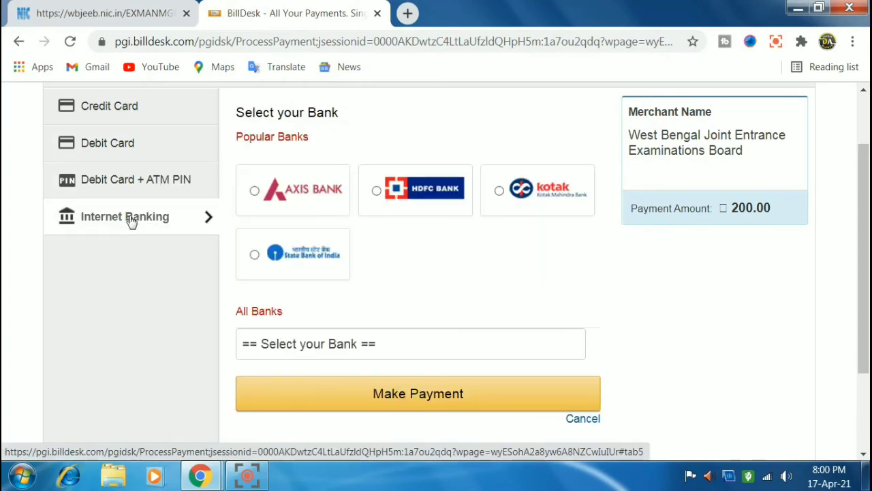
pyautogui.click(137, 157)
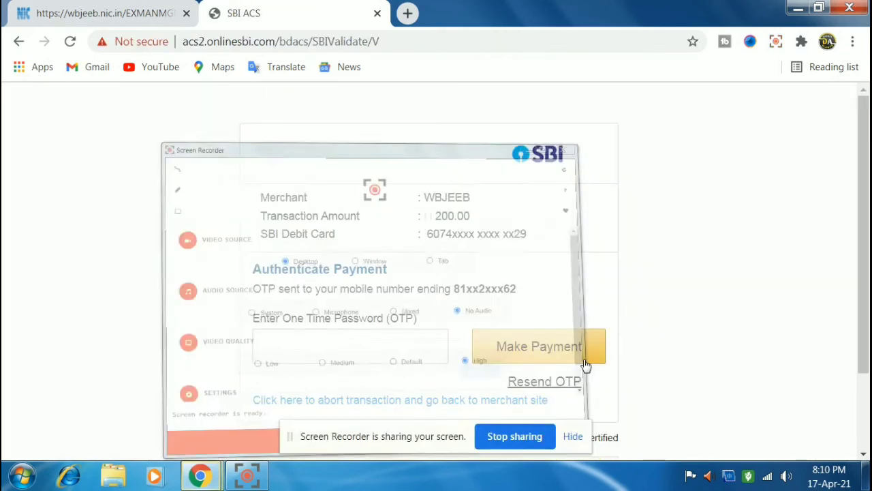
# Enter the SMS one-time password on SBI's authentication page and submit the payment.
pyautogui.click(570, 436)
pyautogui.click(358, 343)
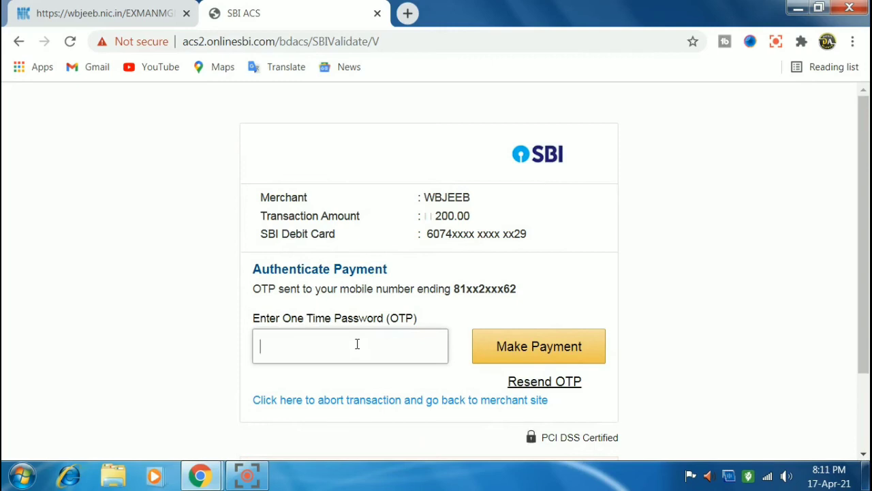
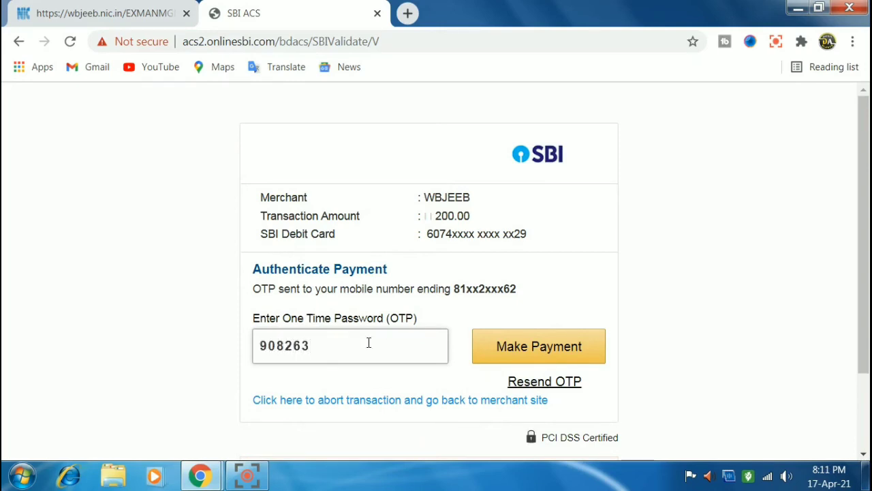
pyautogui.click(553, 345)
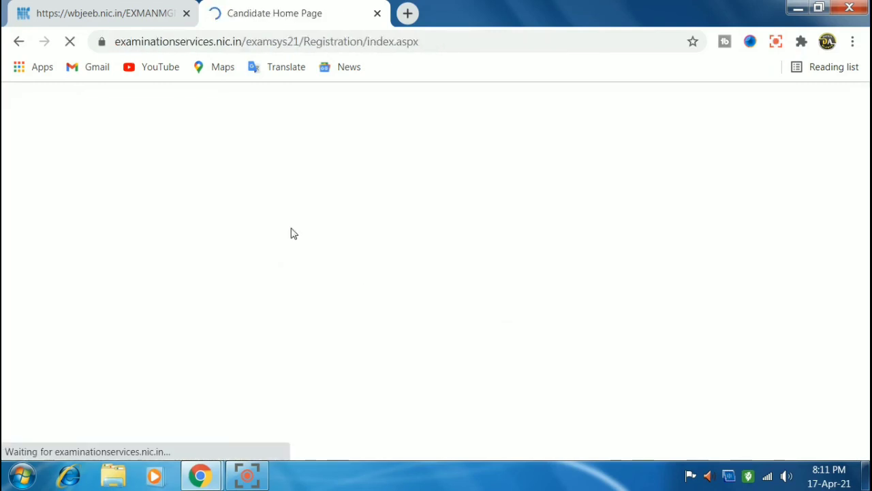
# Scroll the Candidate Home Page to check Application Fee Payment and all steps show Completed.
pyautogui.scroll(-1, 443, 283)
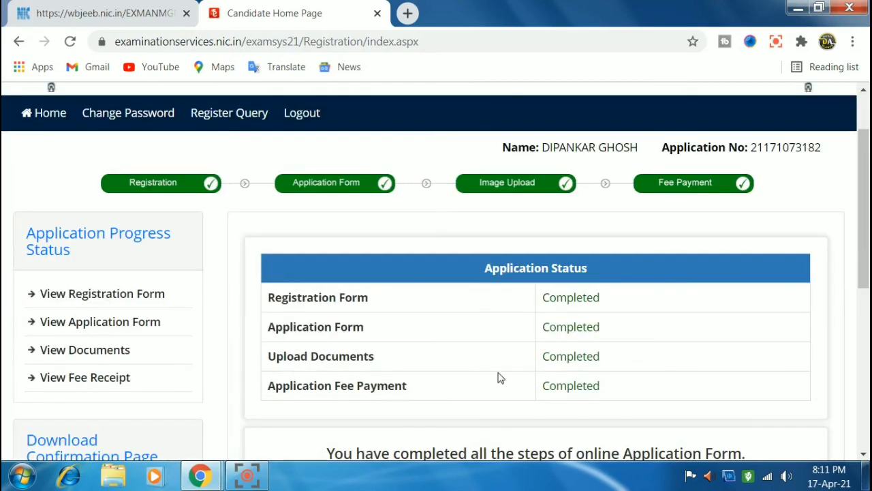
pyautogui.scroll(-2, 555, 397)
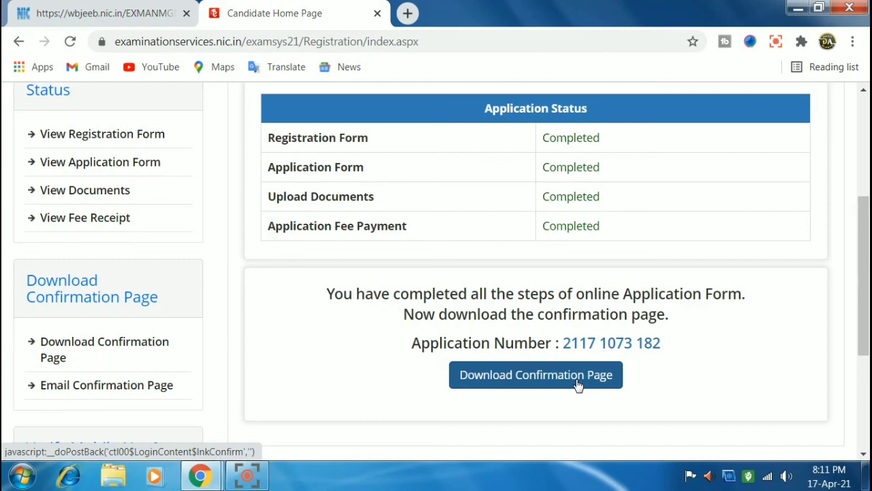
# Download the confirmation page PDF, look through it in the viewer, and close its tab.
pyautogui.click(577, 385)
pyautogui.scroll(-3, 634, 318)
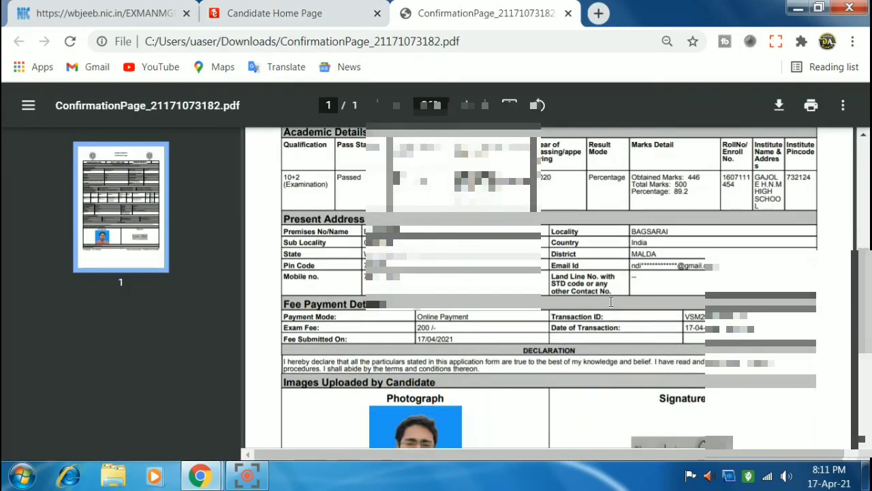
pyautogui.scroll(-2, 634, 318)
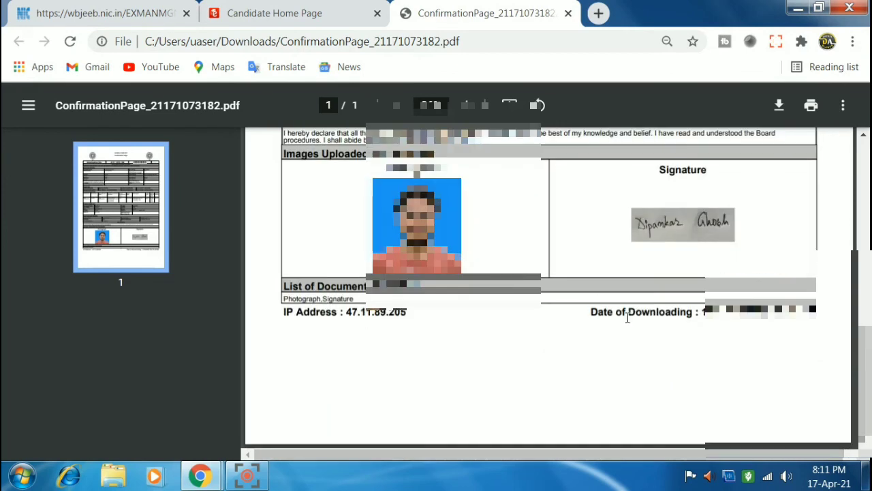
pyautogui.scroll(10, 606, 320)
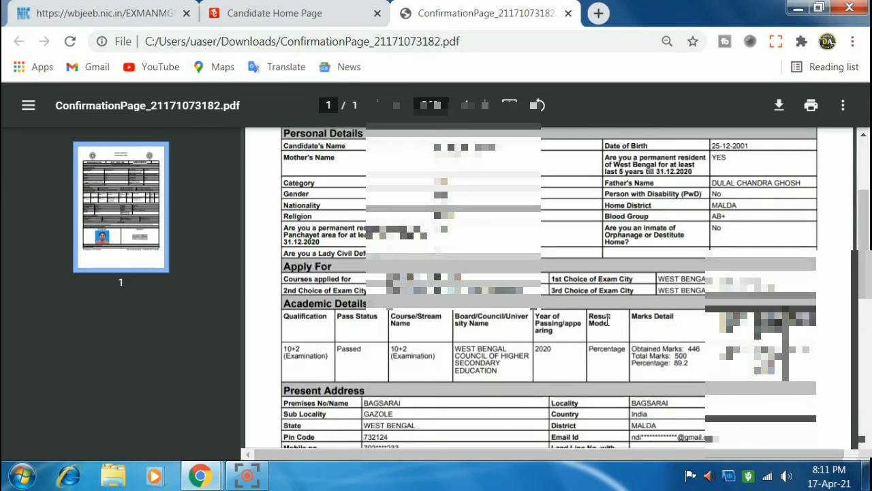
pyautogui.click(569, 14)
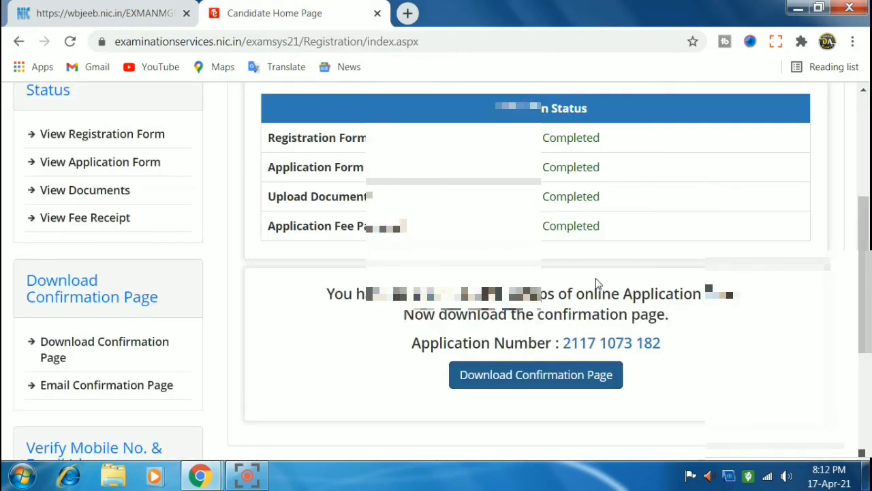
# Cancel a duplicate confirmation page download, then request emailing the confirmation page.
pyautogui.scroll(2, 596, 281)
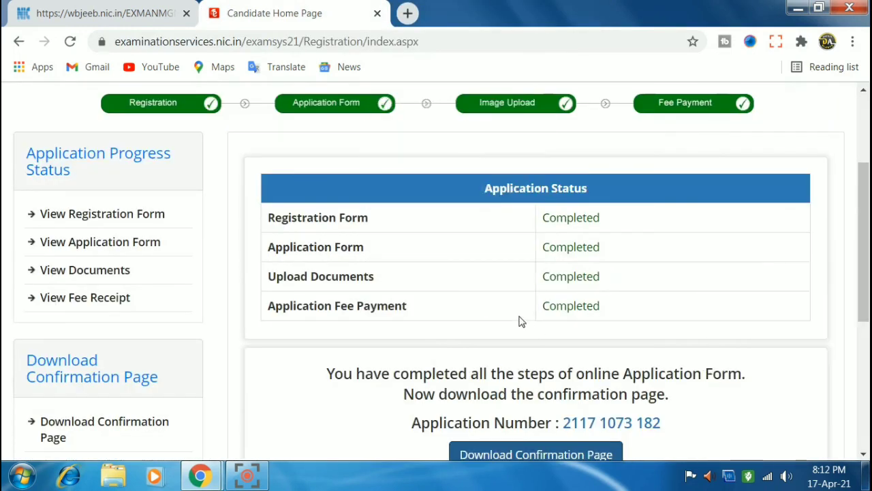
pyautogui.scroll(1, 479, 310)
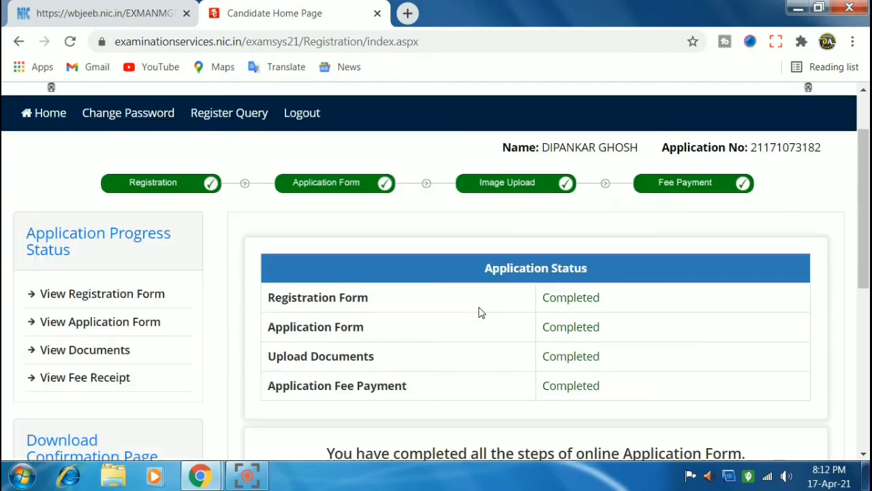
pyautogui.scroll(-3, 479, 312)
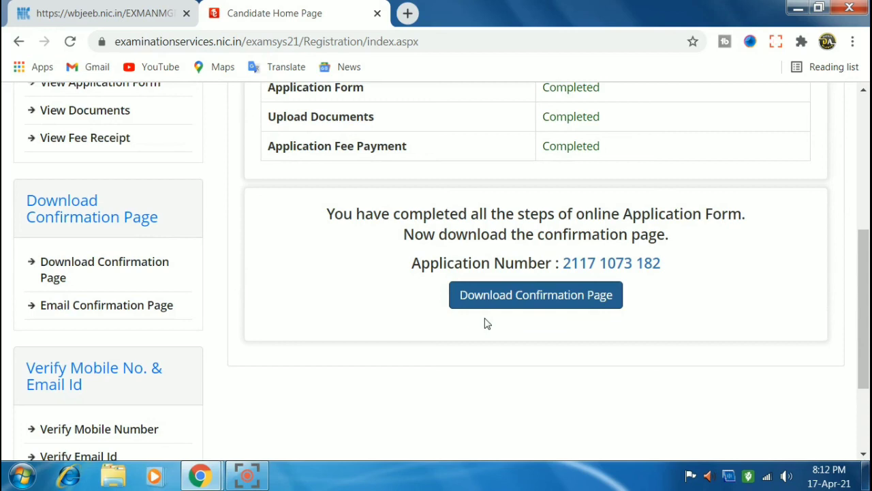
pyautogui.click(140, 272)
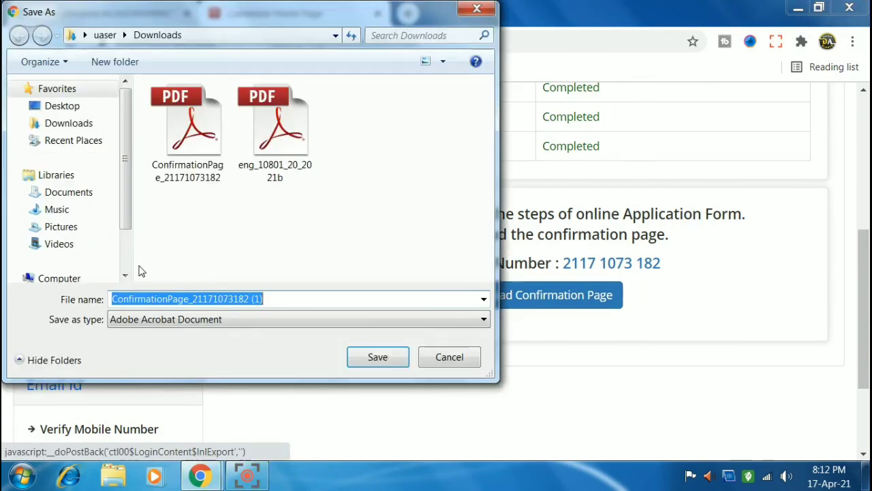
pyautogui.click(460, 365)
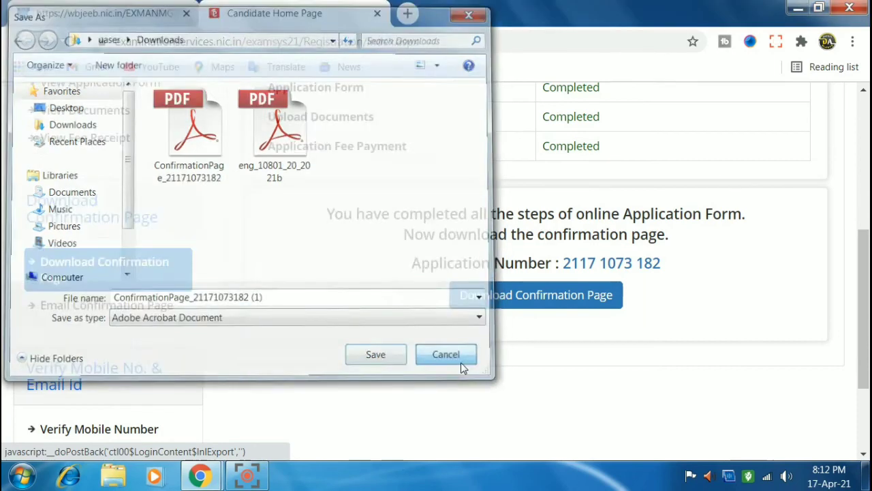
pyautogui.click(120, 310)
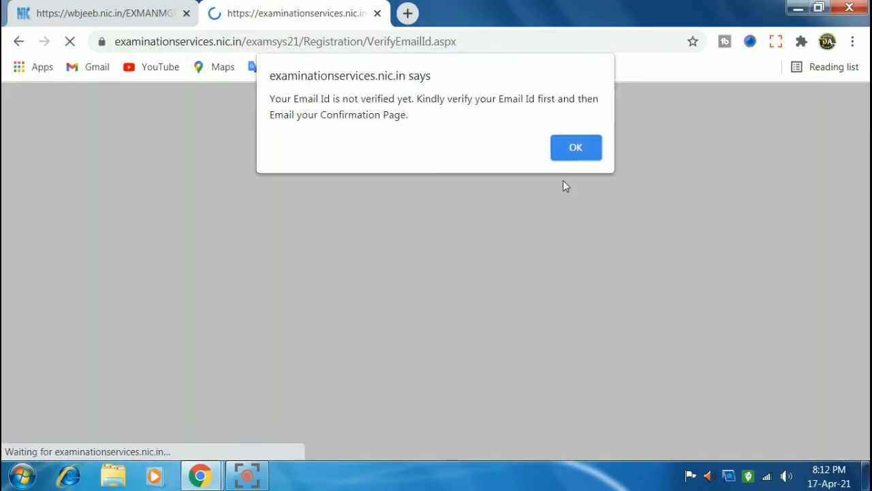
# Dismiss the unverified email alert and go from Home to the Verify Mobile Number security pin field.
pyautogui.click(576, 154)
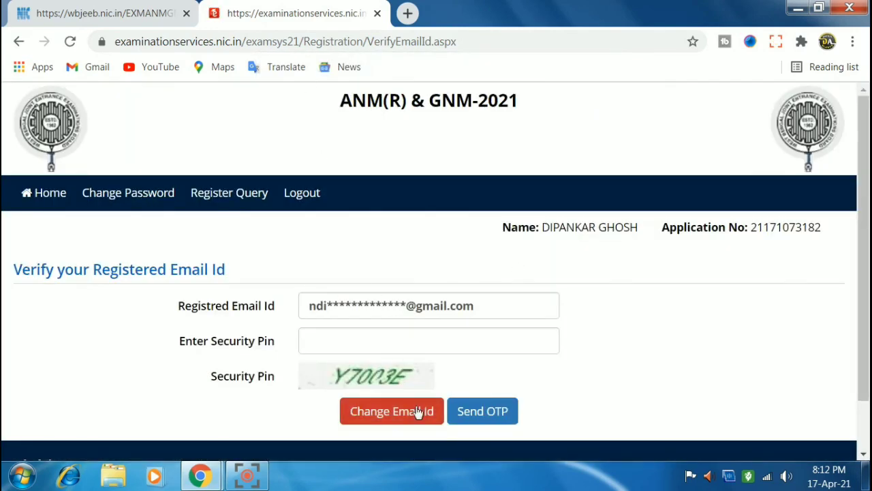
pyautogui.scroll(-2, 399, 414)
pyautogui.scroll(2, 272, 307)
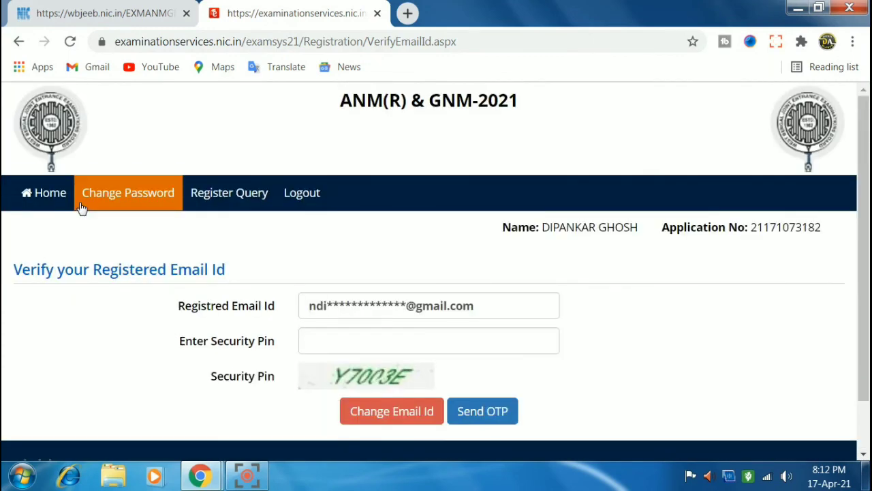
pyautogui.click(60, 203)
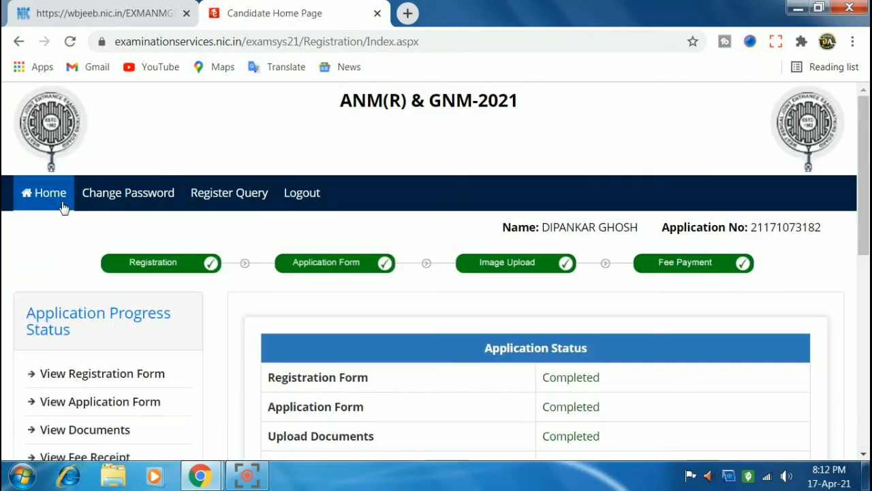
pyautogui.scroll(-6, 66, 210)
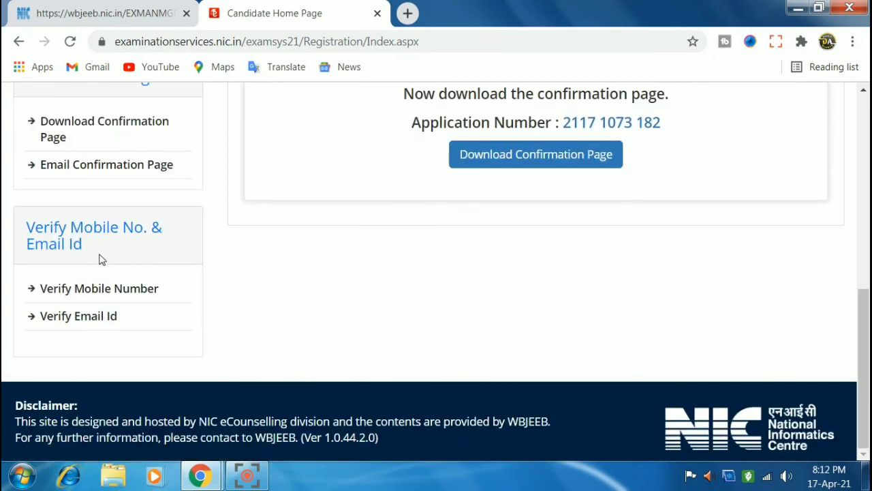
pyautogui.click(90, 294)
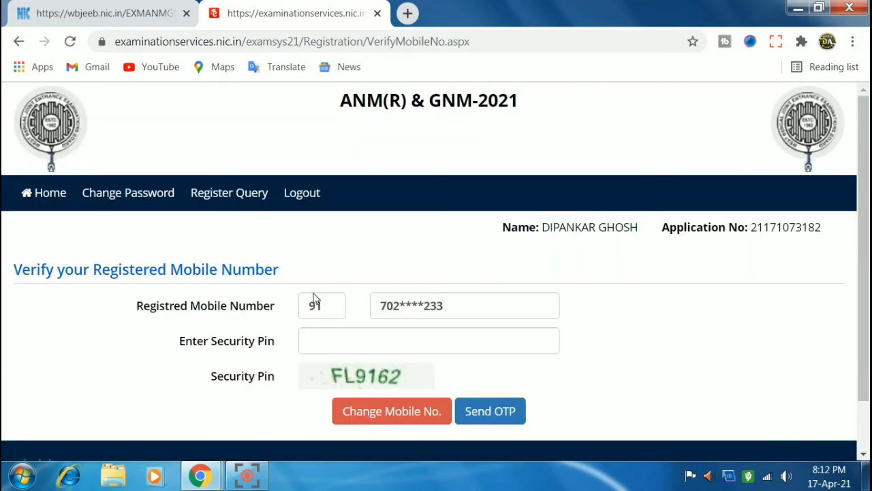
pyautogui.click(363, 334)
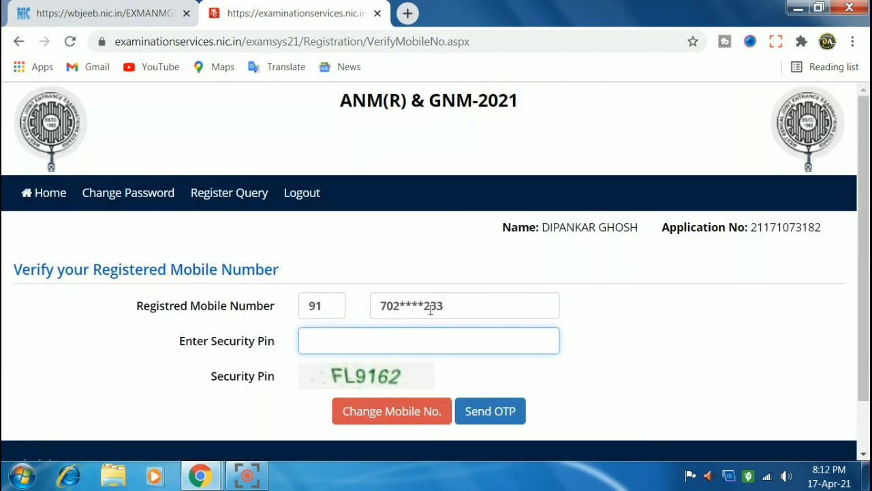